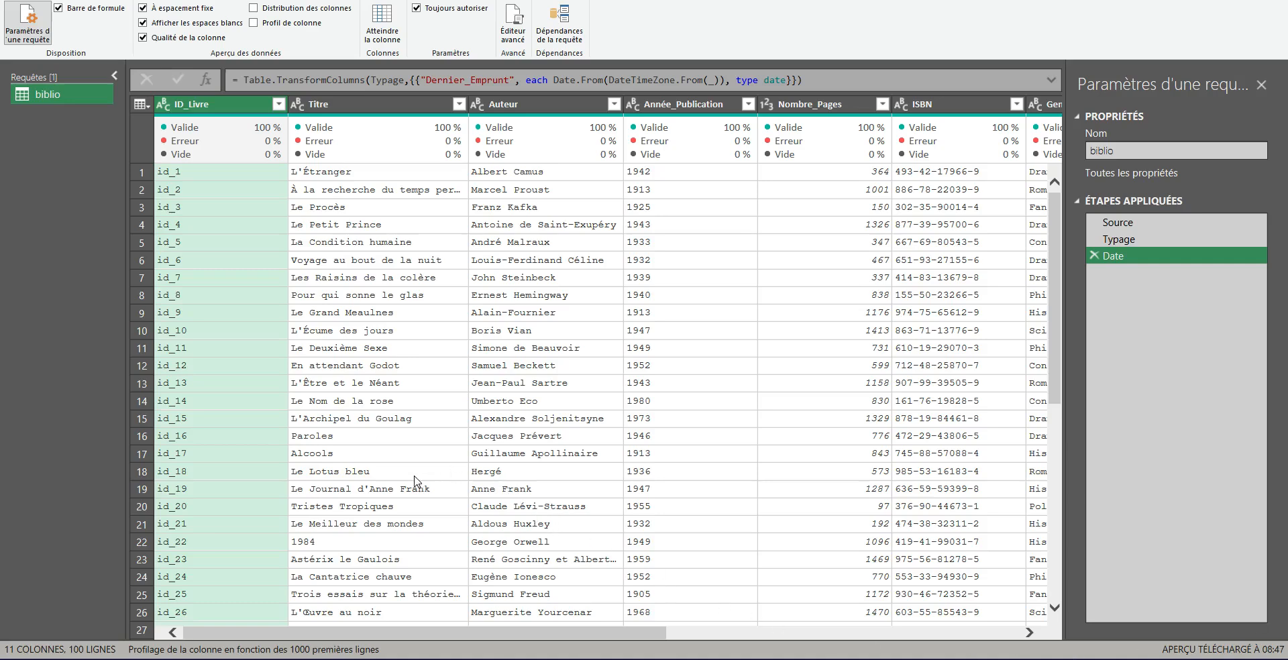
Step: Open Column From Examples from the selection, with the Titre column selected as the source
click(193, 1)
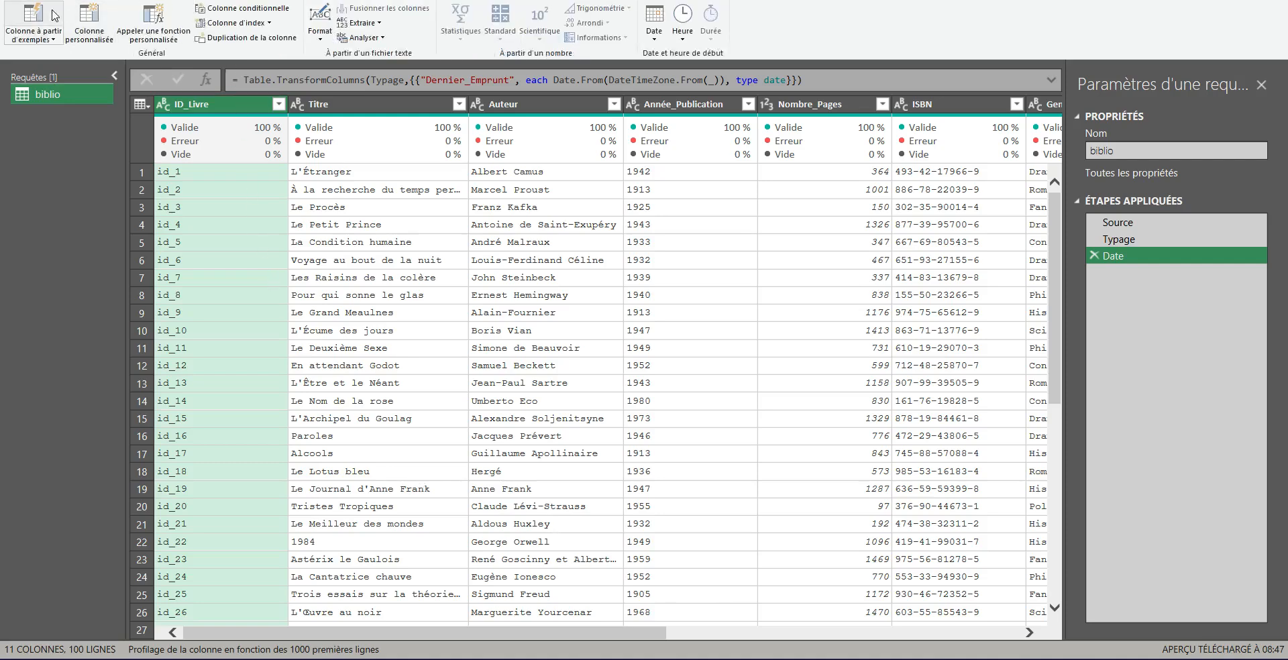
click(51, 40)
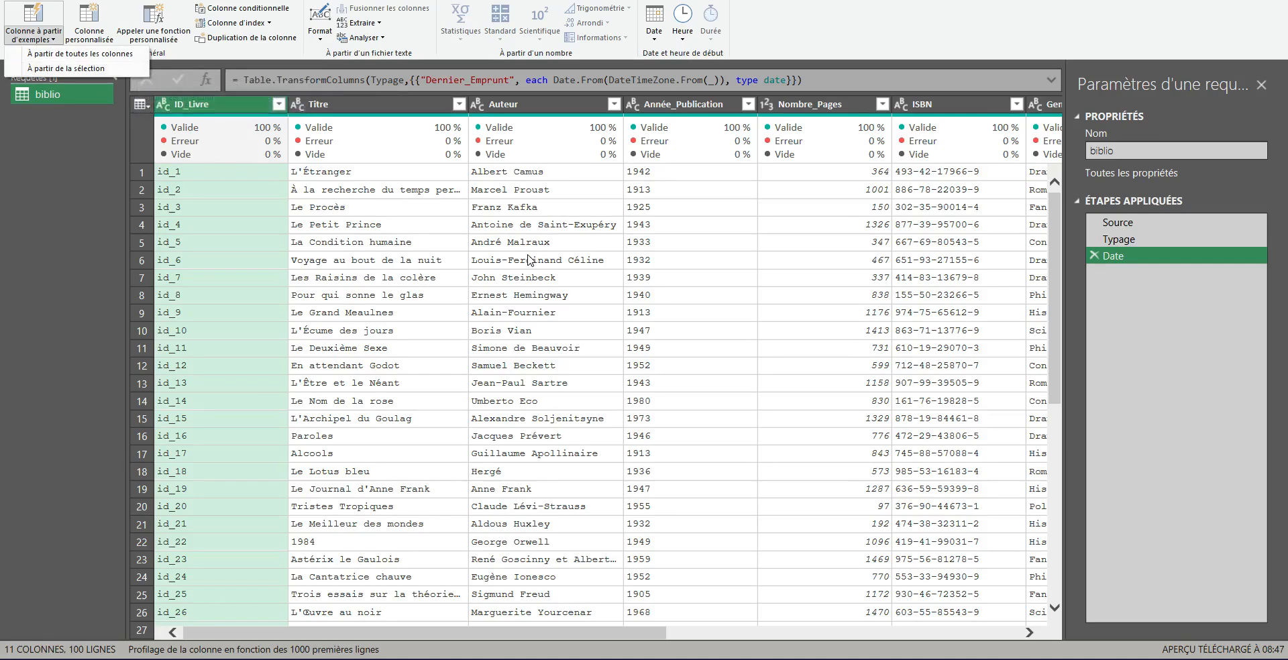
click(379, 110)
click(380, 111)
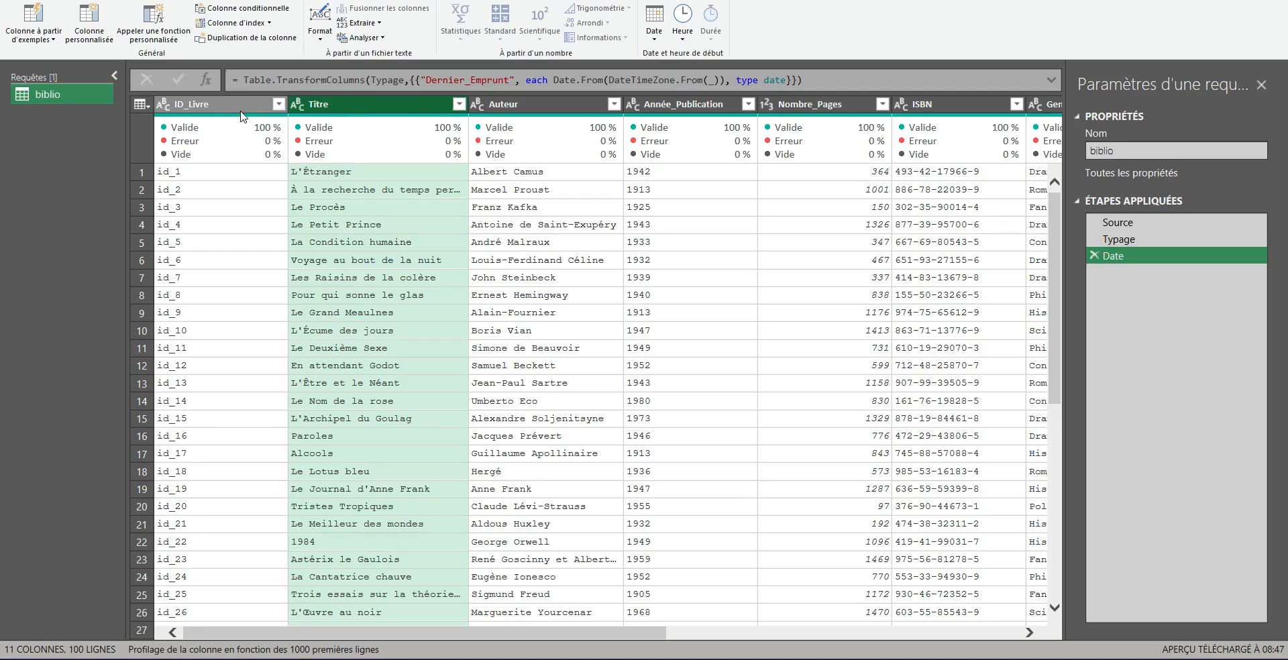
click(37, 41)
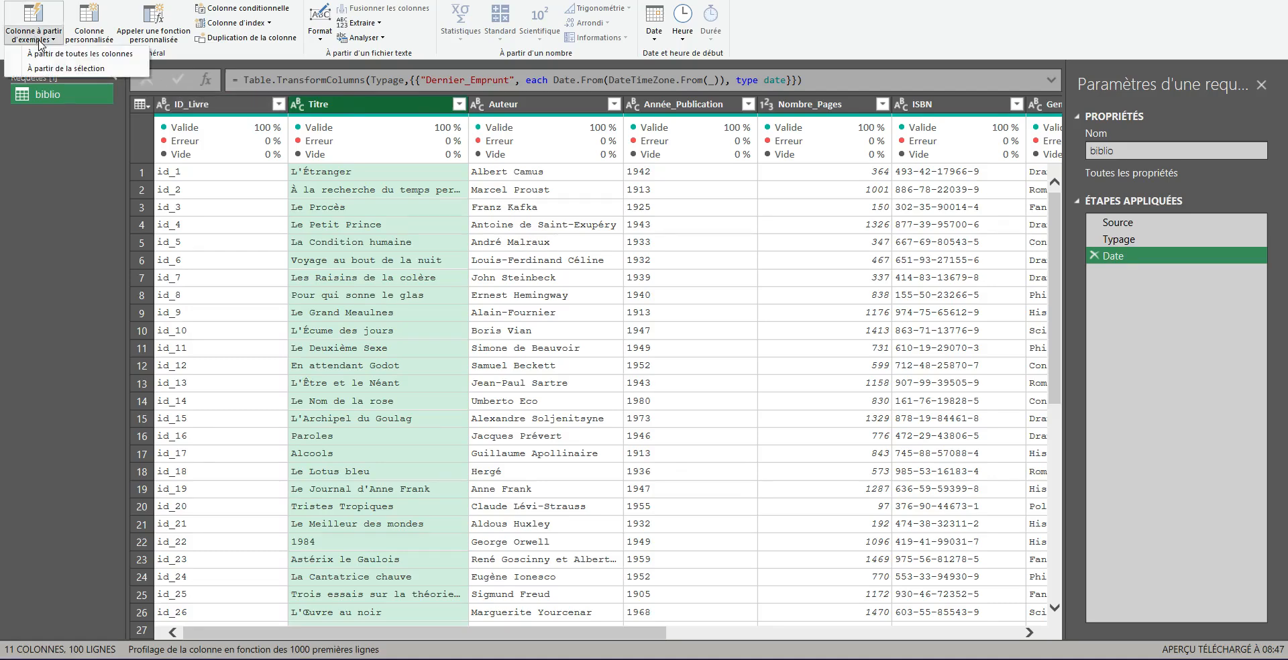
click(100, 68)
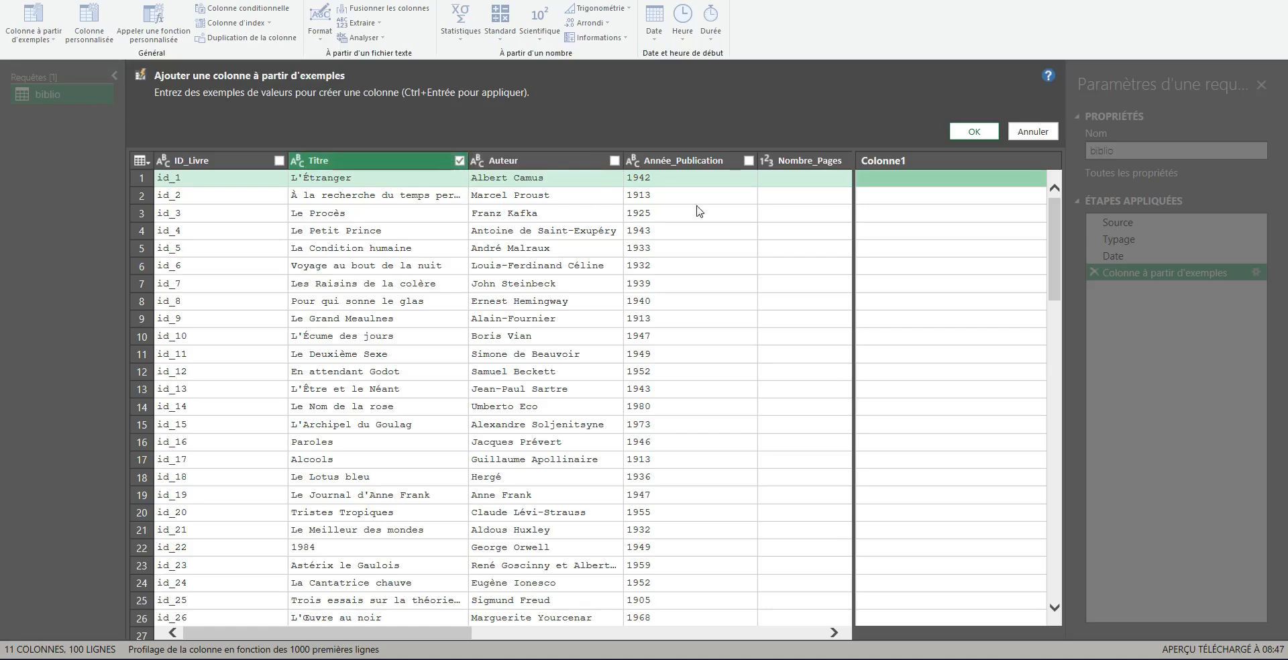
Step: Name the new example column MAJ
click(891, 166)
double_click(891, 166)
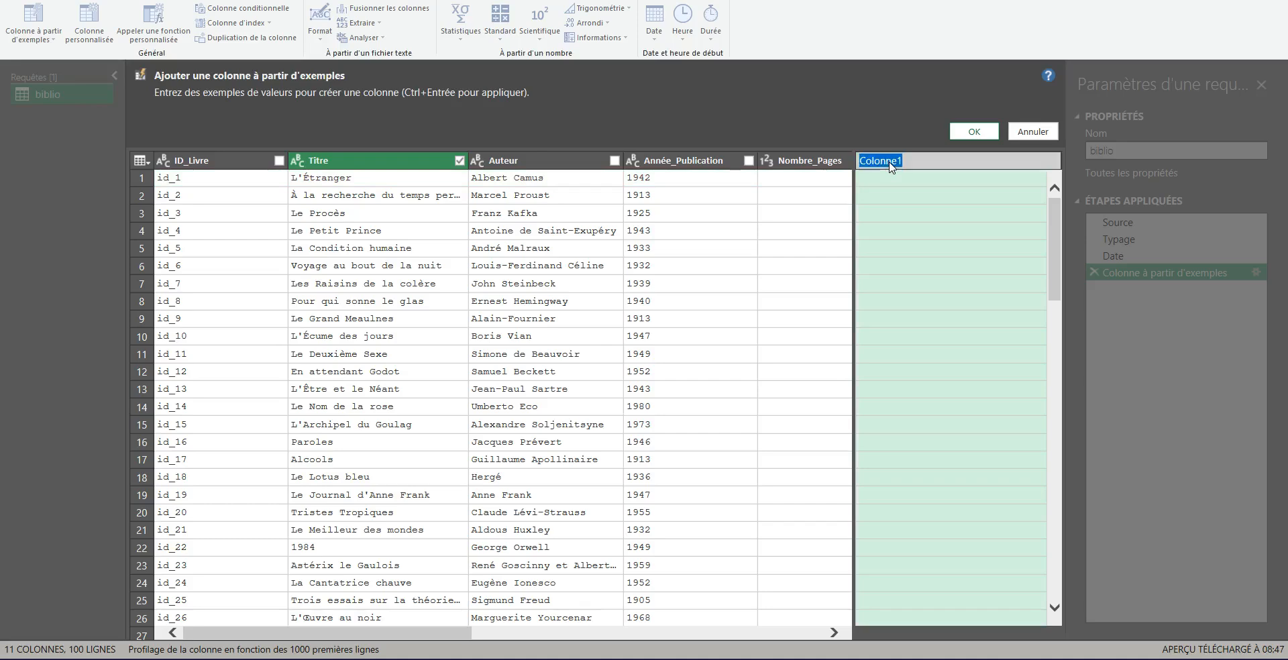
text(MAJ)
Step: Enter L'ÉTRANGER as the first row's example to produce uppercase titles and confirm the new column
click(894, 178)
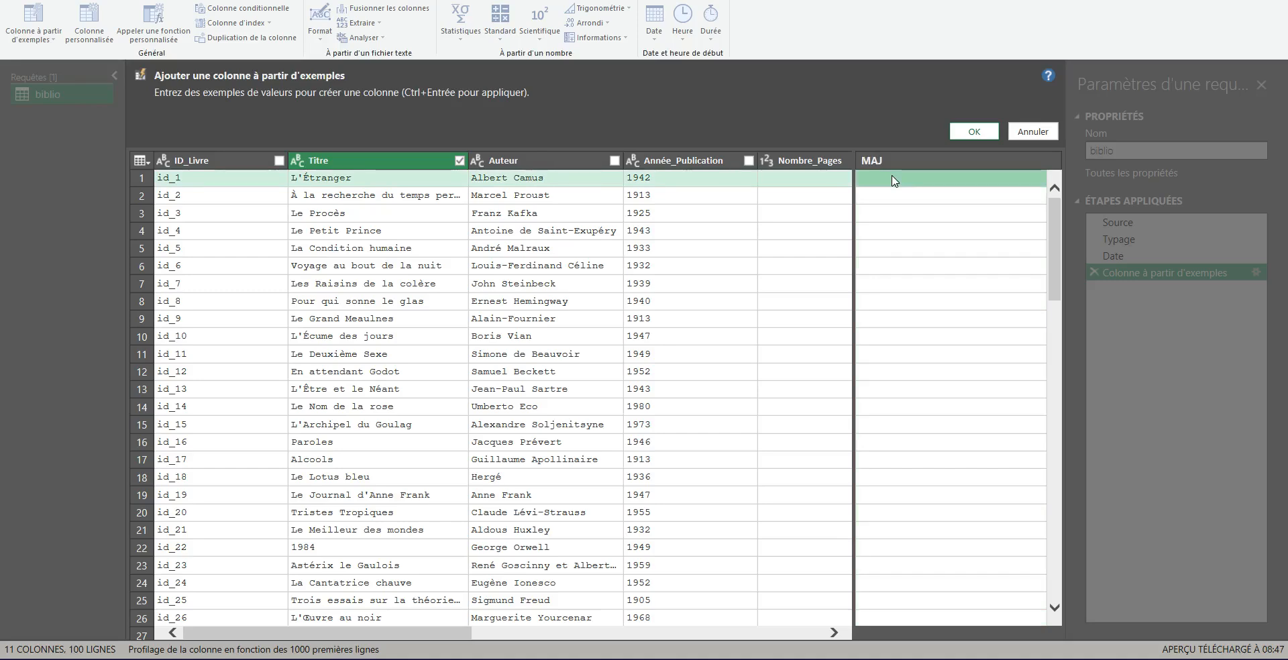
text(L')
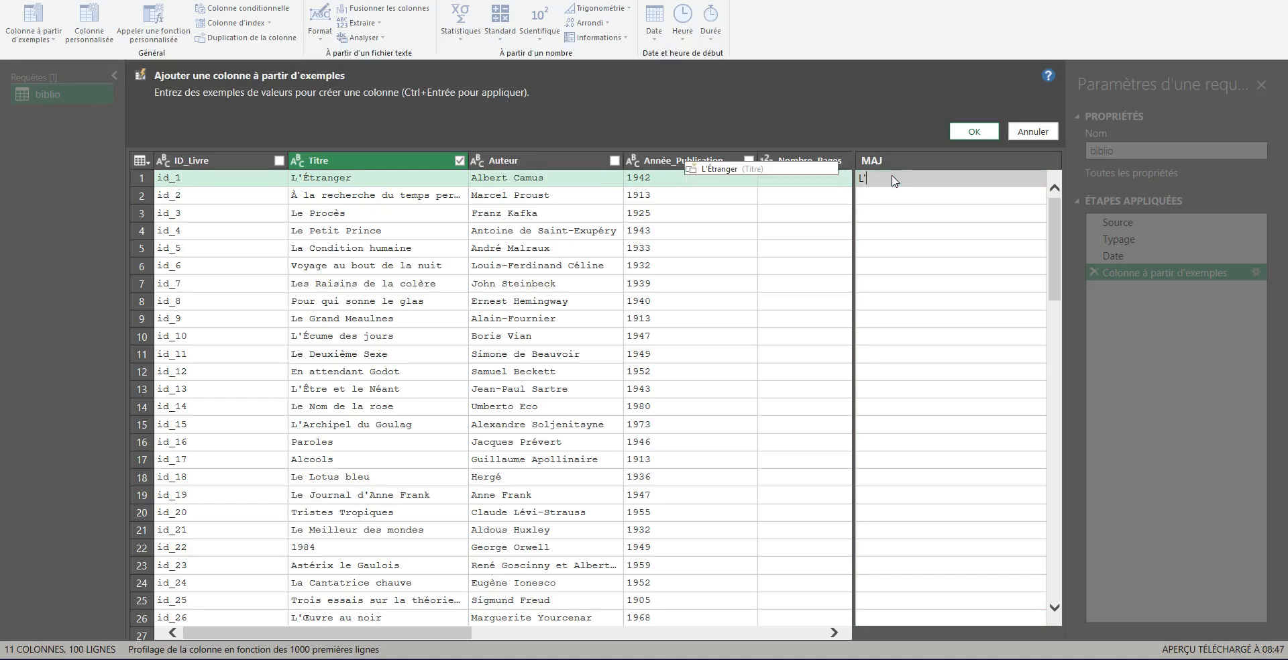
text(ÉTRANGER)
key(Return)
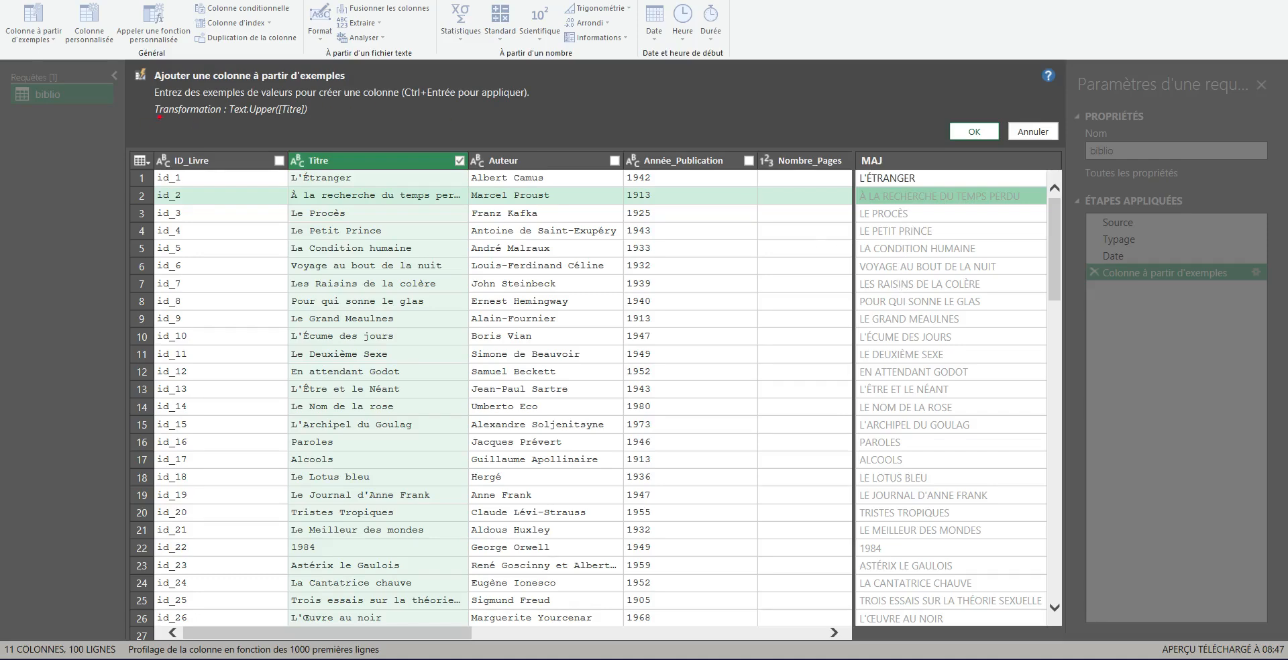
drag(160, 118, 311, 118)
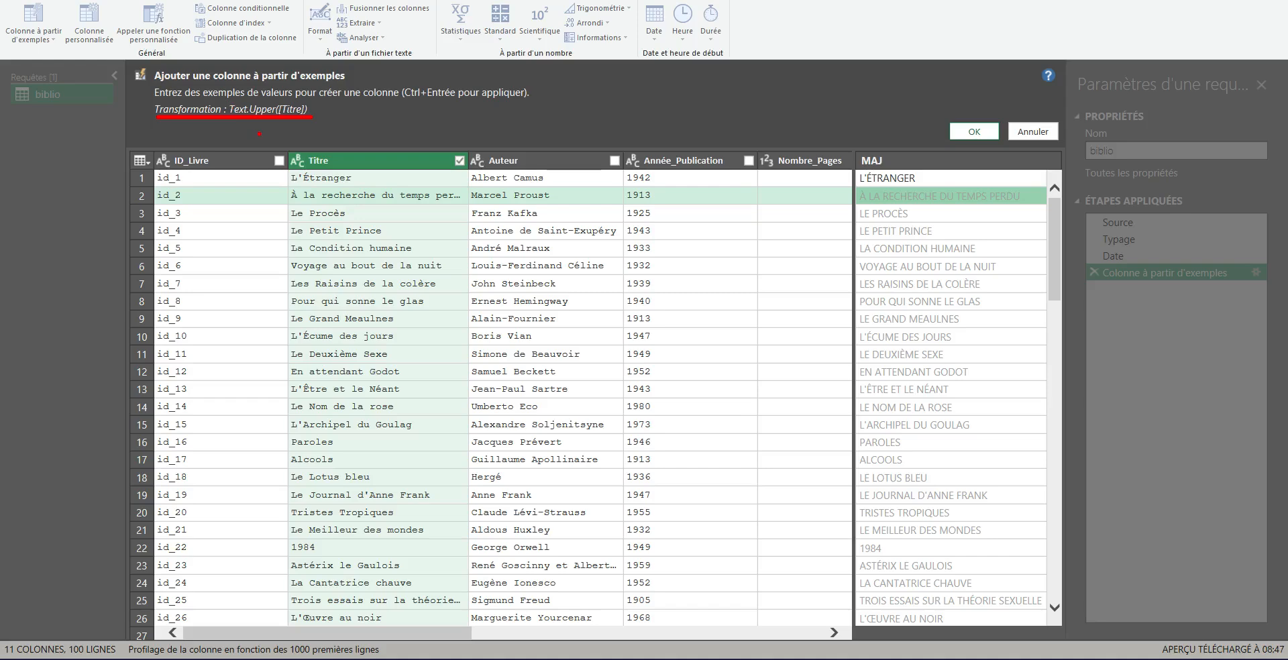
key(Escape)
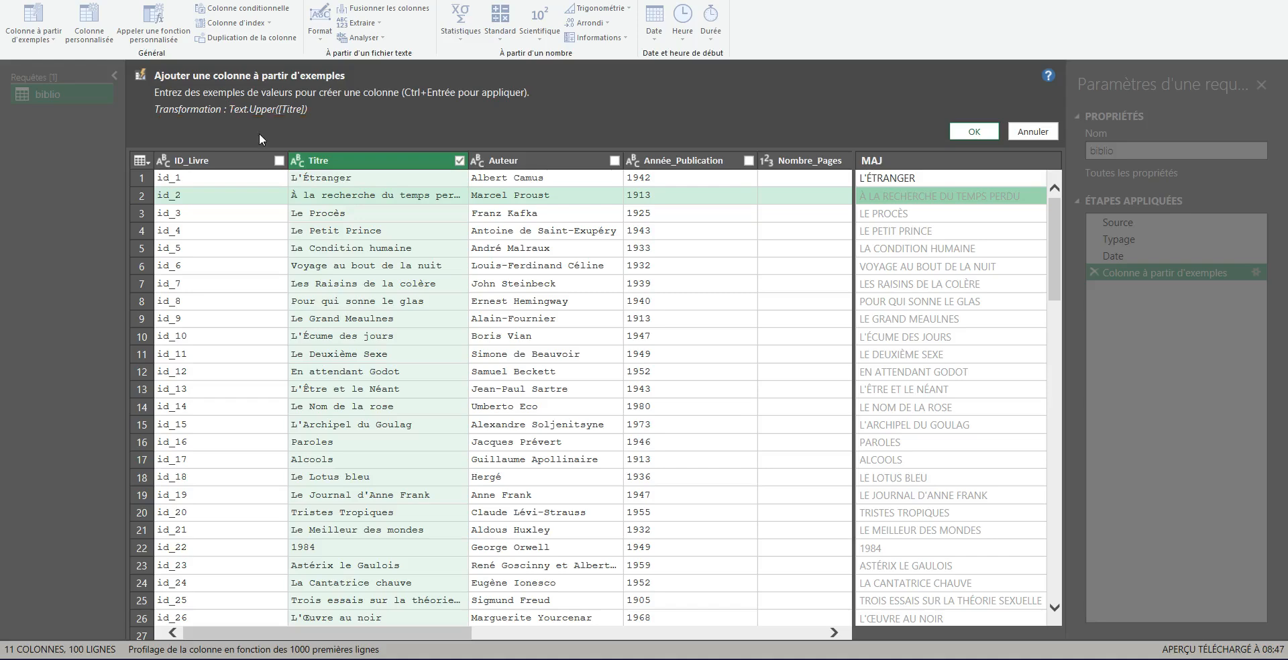
click(975, 132)
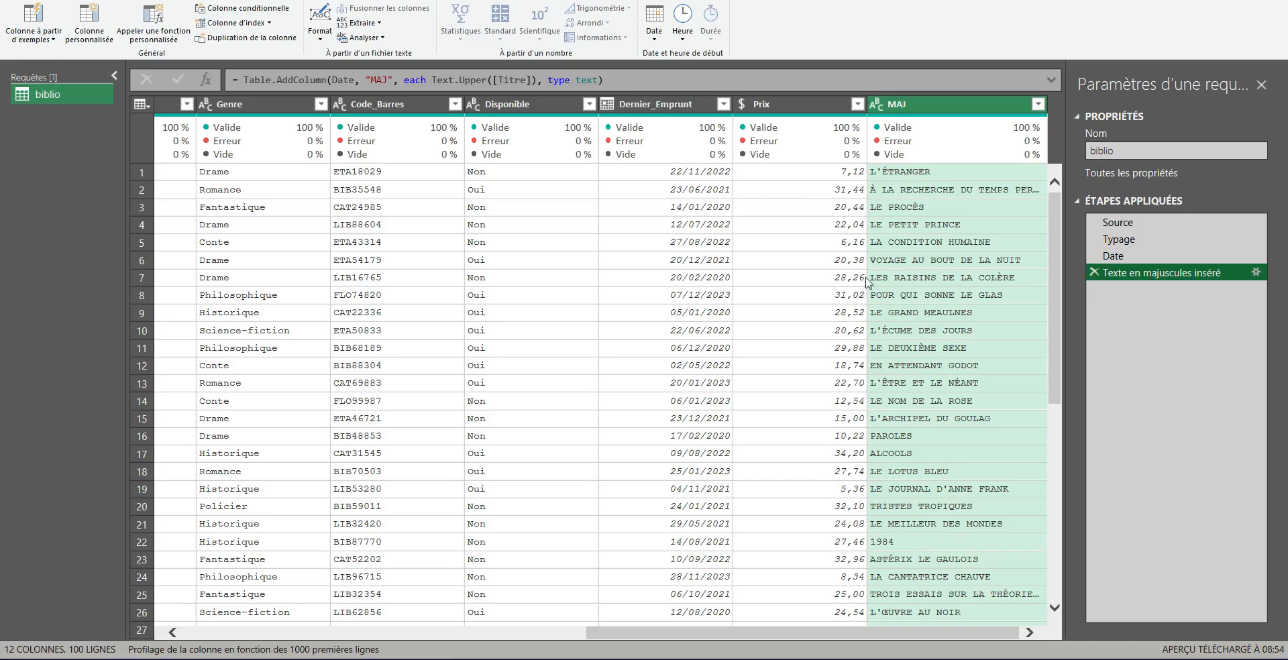
Step: Open the inserted uppercase step's formula, cancel the dialog, and delete that applied step
double_click(1140, 278)
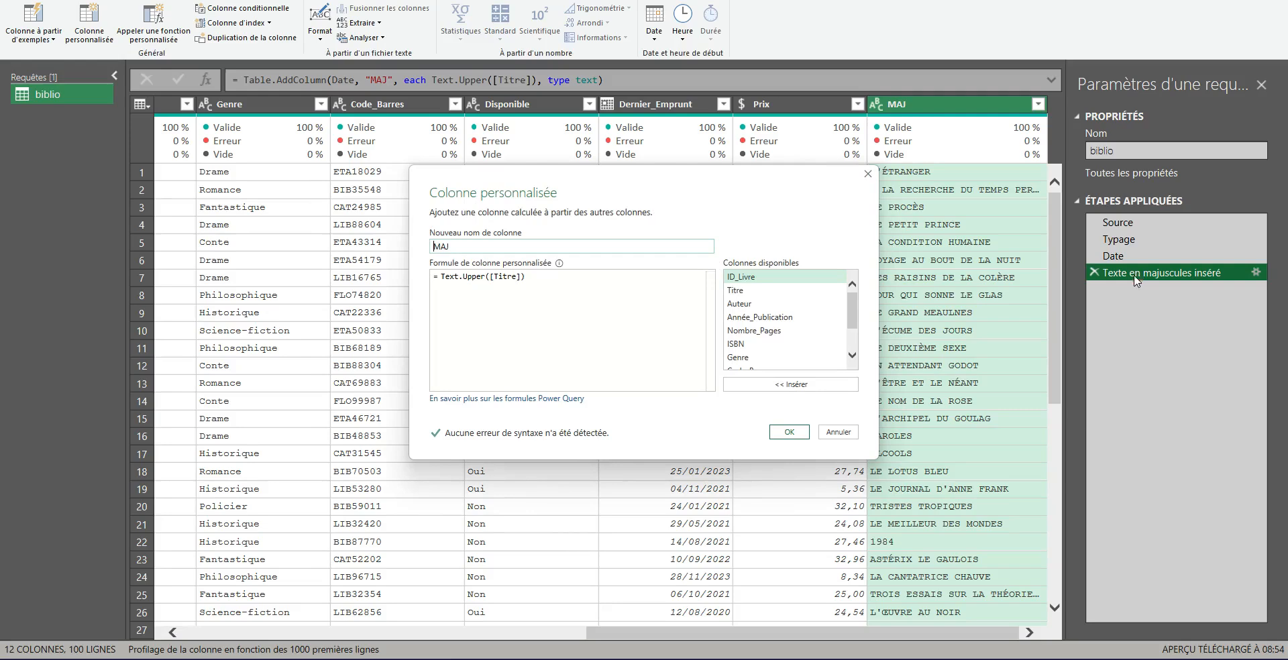
click(838, 432)
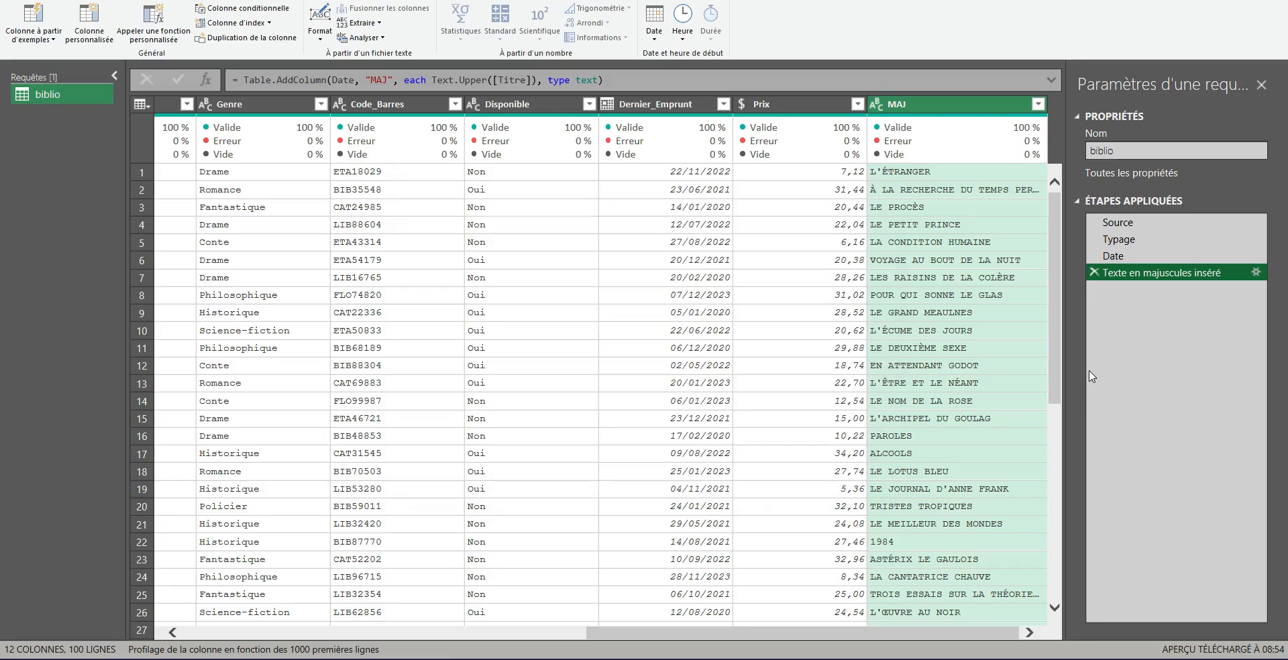
click(1095, 275)
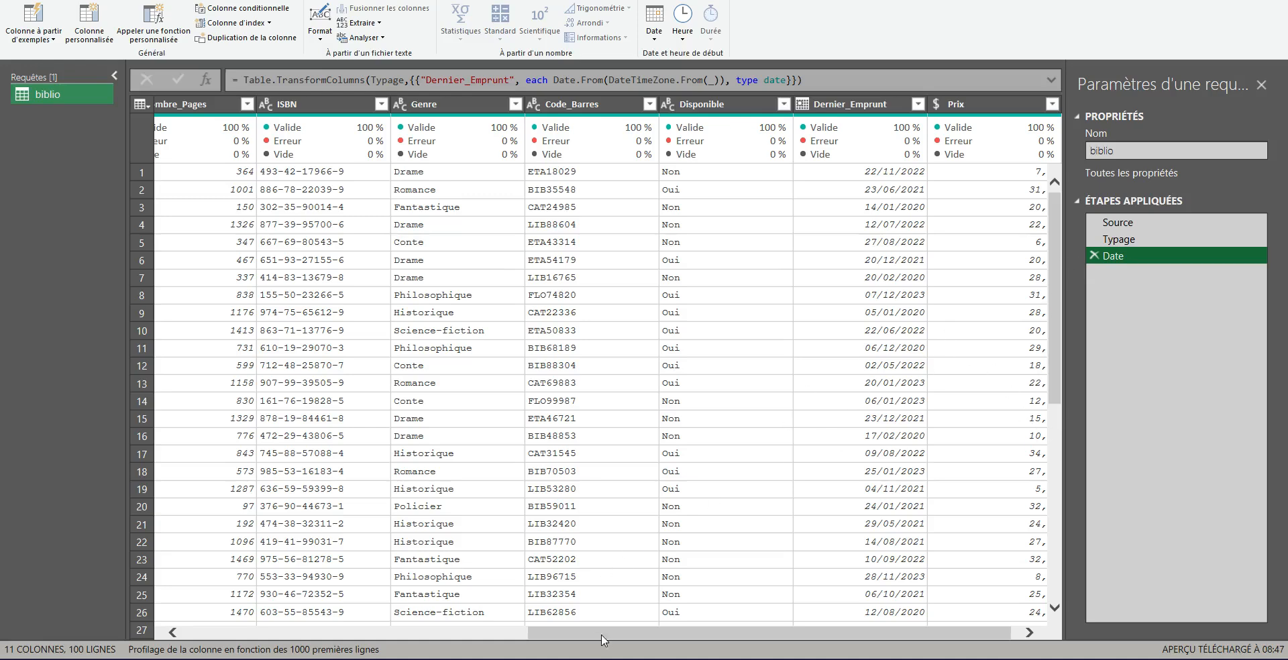
Step: Open Column From Examples from the selection, with the ISBN column selected as the source
drag(611, 633, 552, 634)
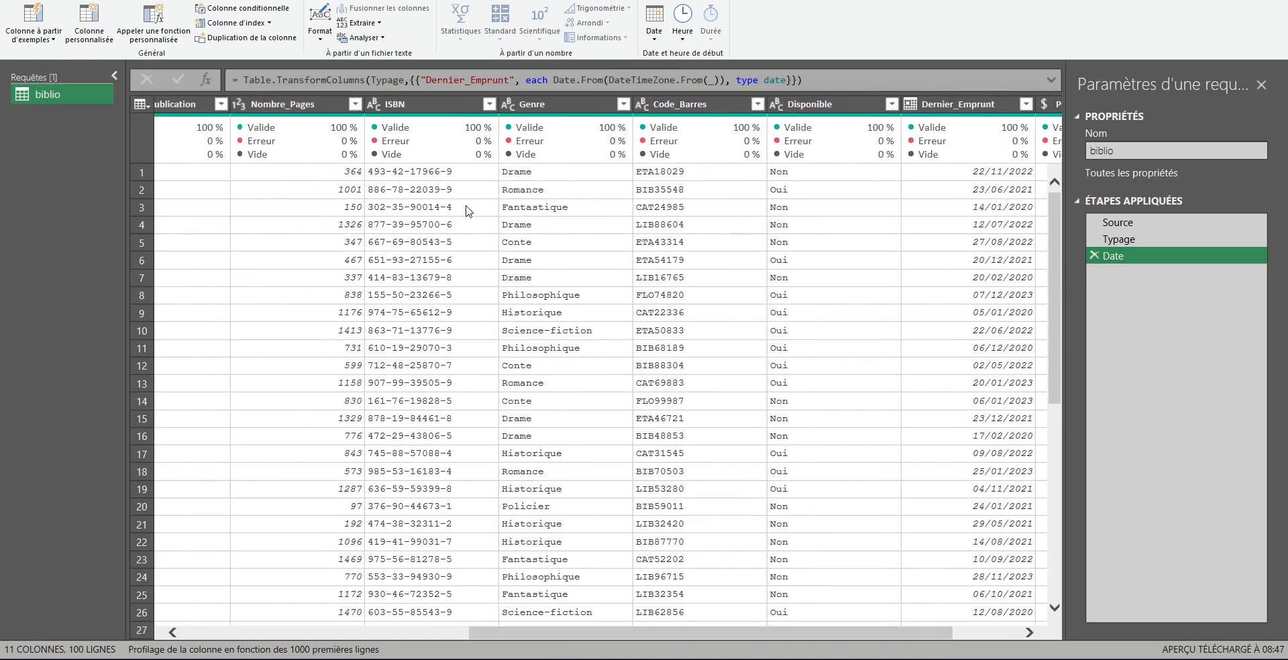
click(420, 105)
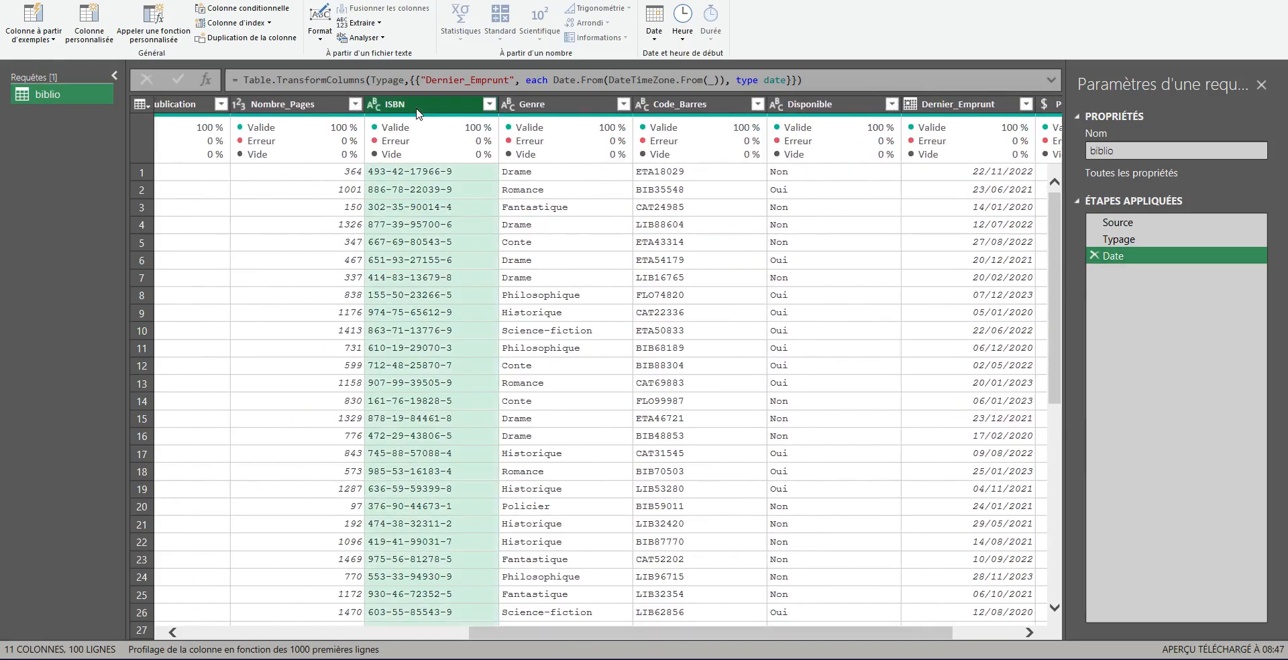
click(39, 37)
click(61, 69)
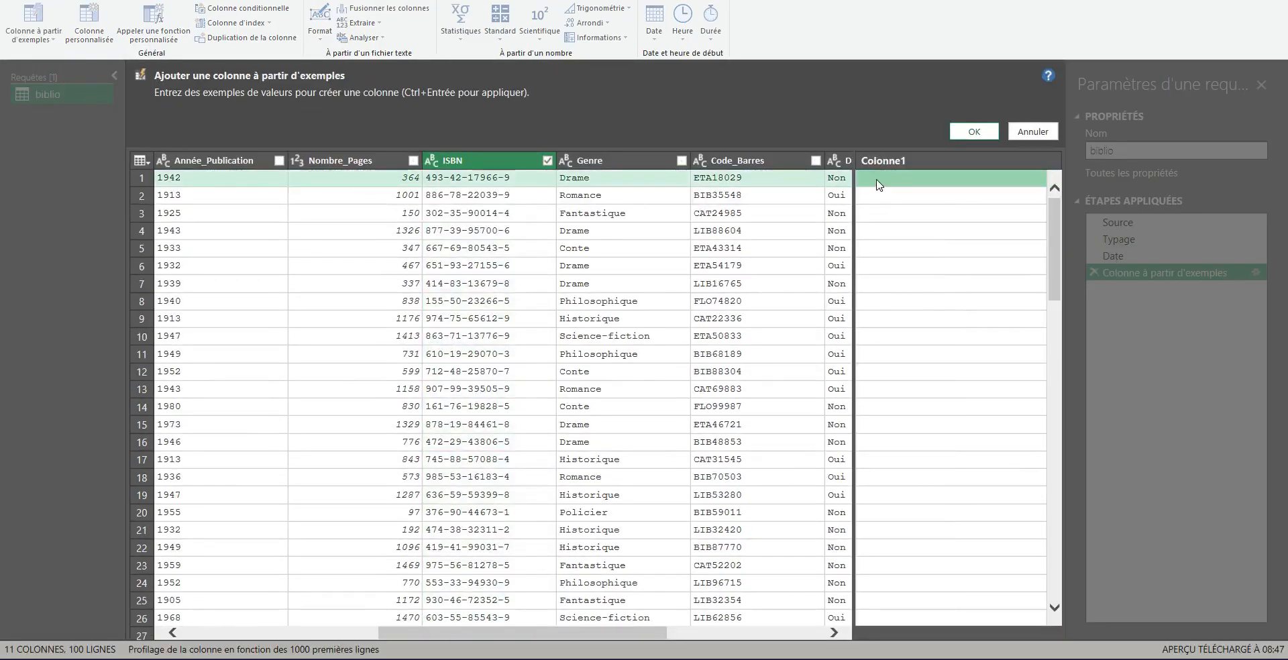
Step: Try 493 as the first row's example taken from the ISBN, then clear it
click(877, 178)
text(493)
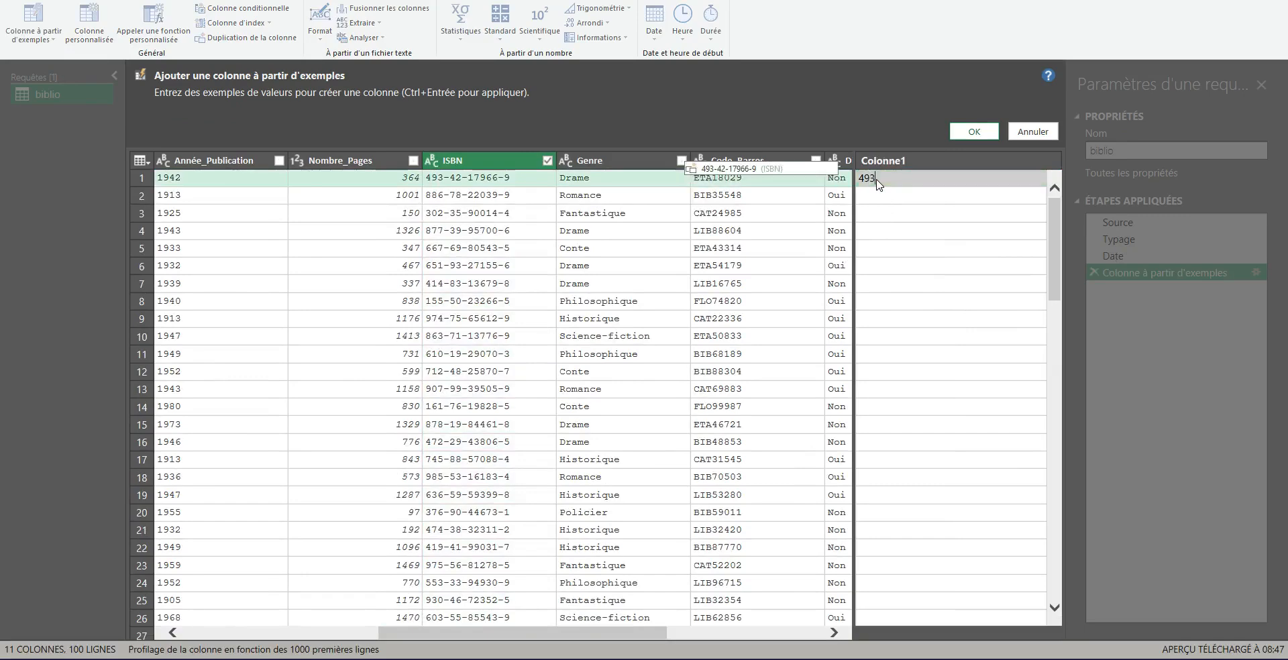
key(Return)
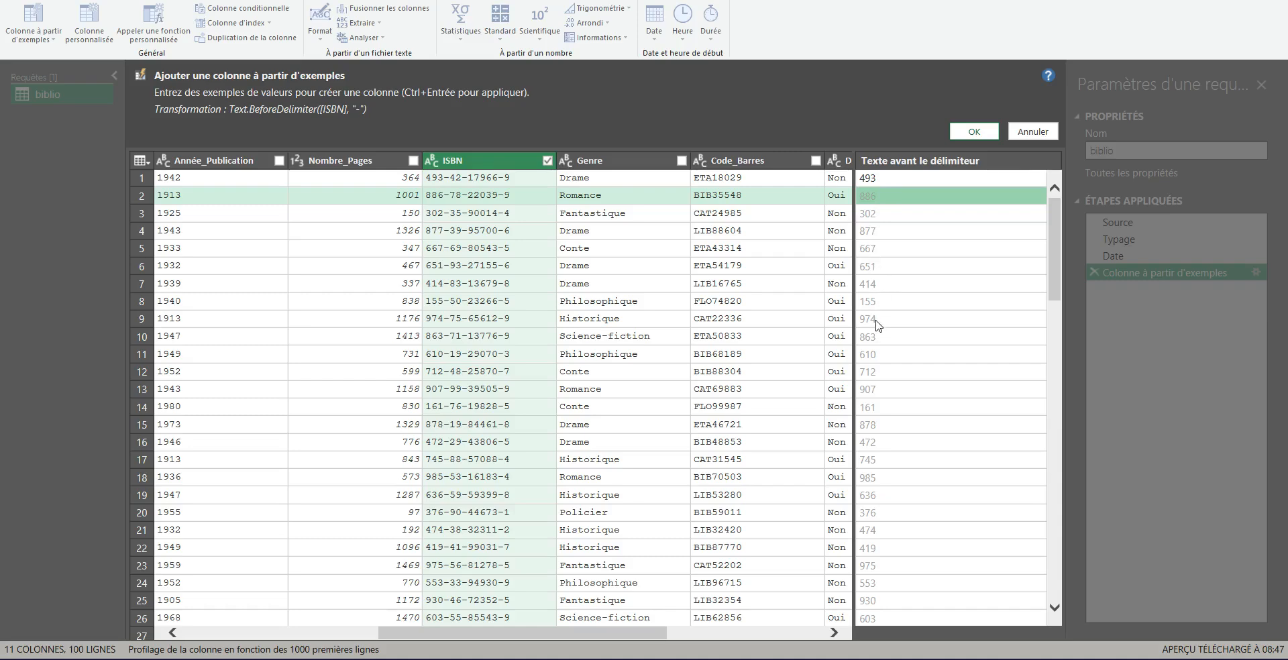
drag(236, 121, 375, 119)
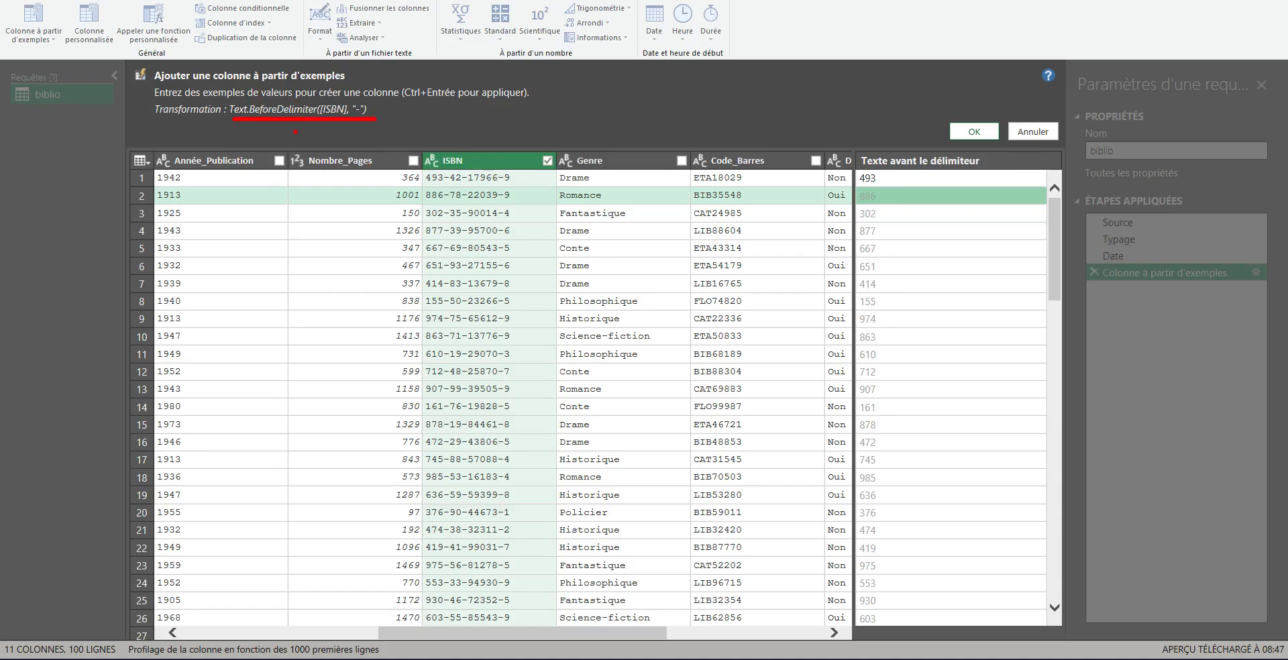
drag(349, 97, 347, 118)
key(Escape)
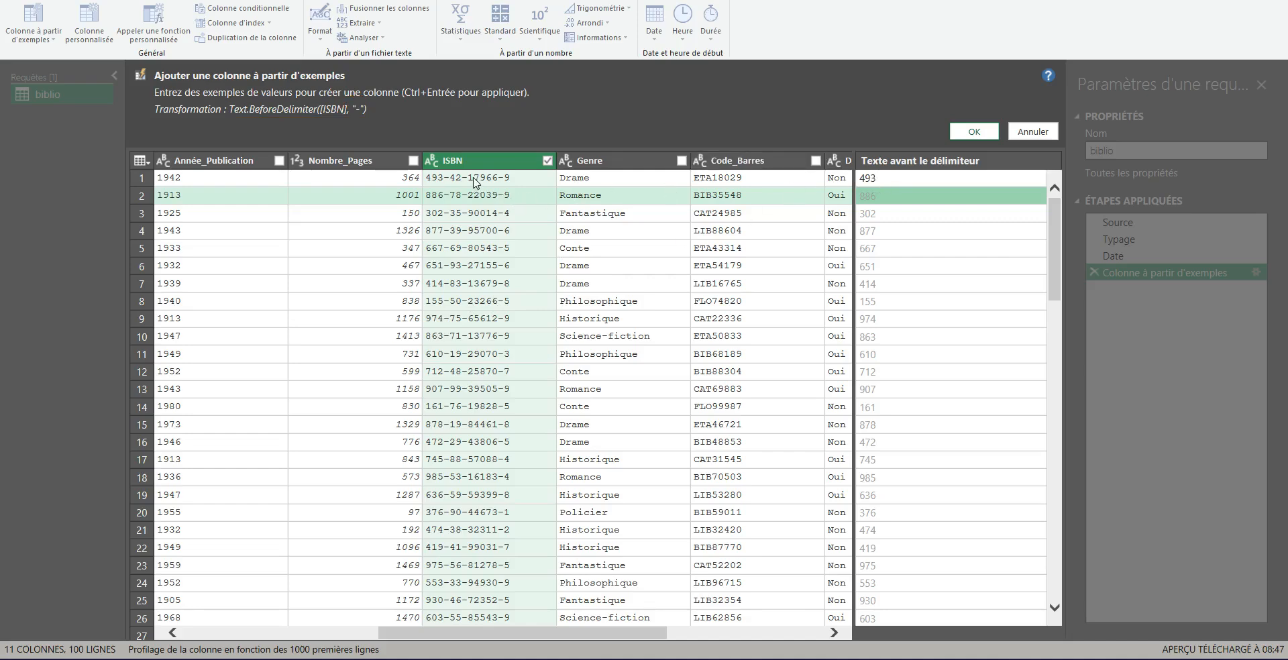
click(889, 182)
key(Delete)
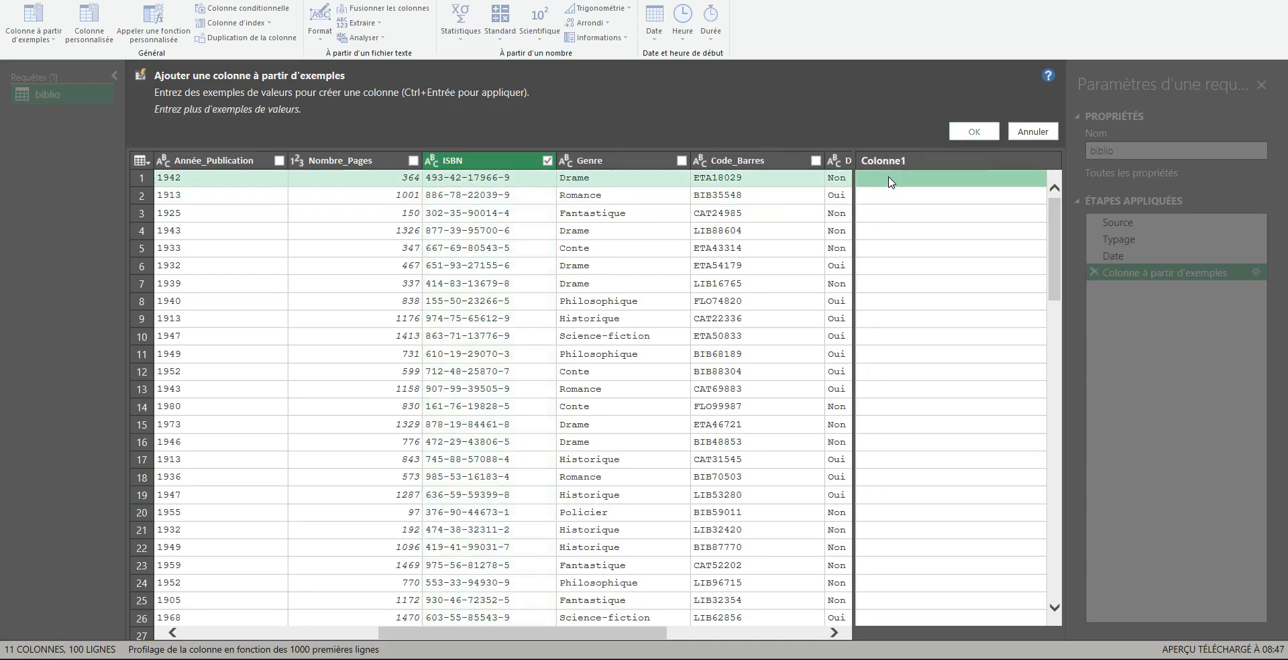
Step: Try 17966 as the first row's example taken from the ISBN, then clear it
text(179)
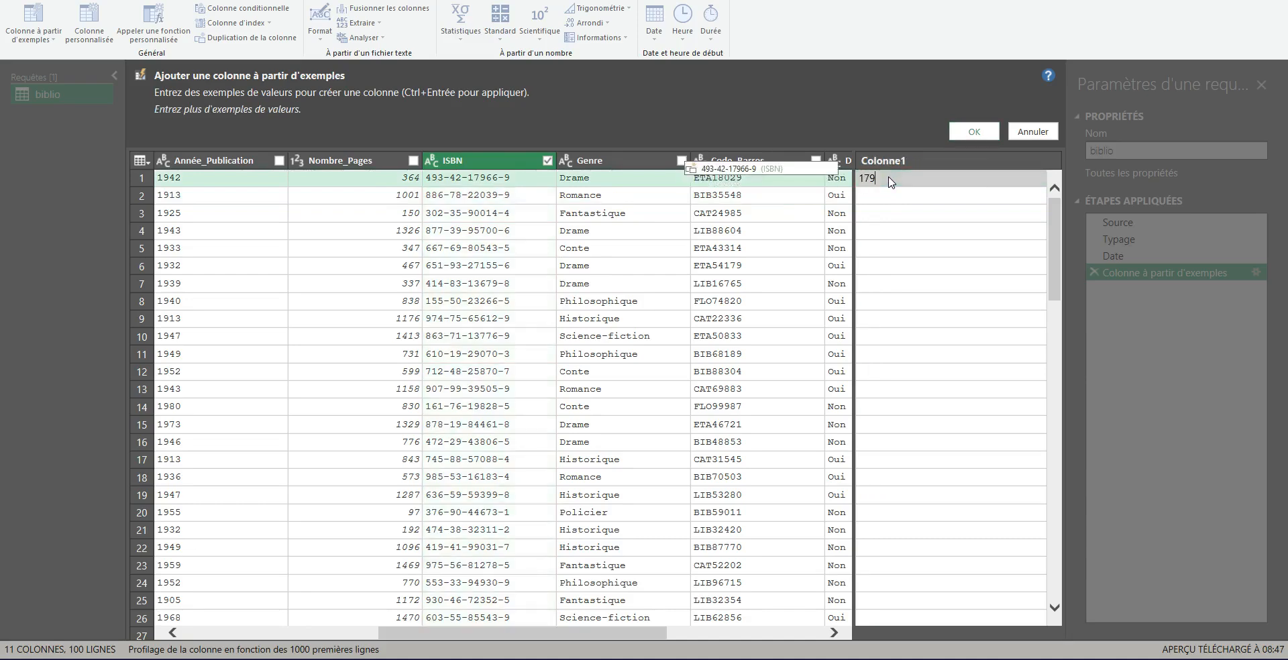
text(66)
key(Return)
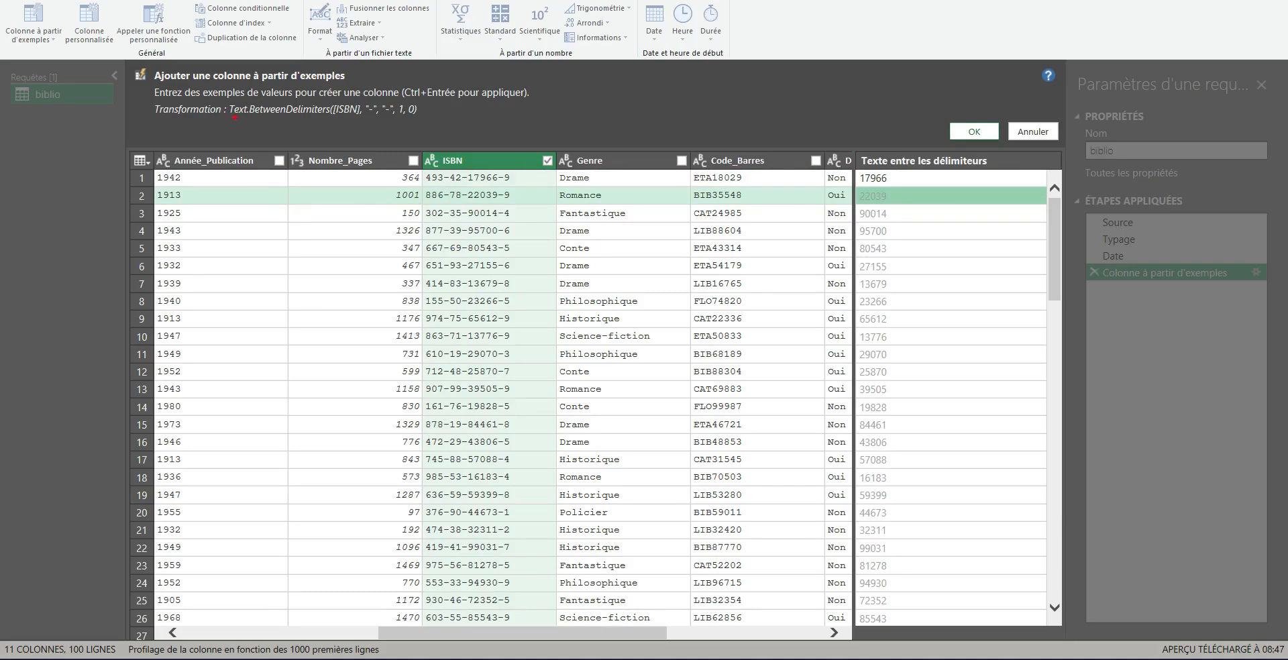
drag(230, 120, 419, 120)
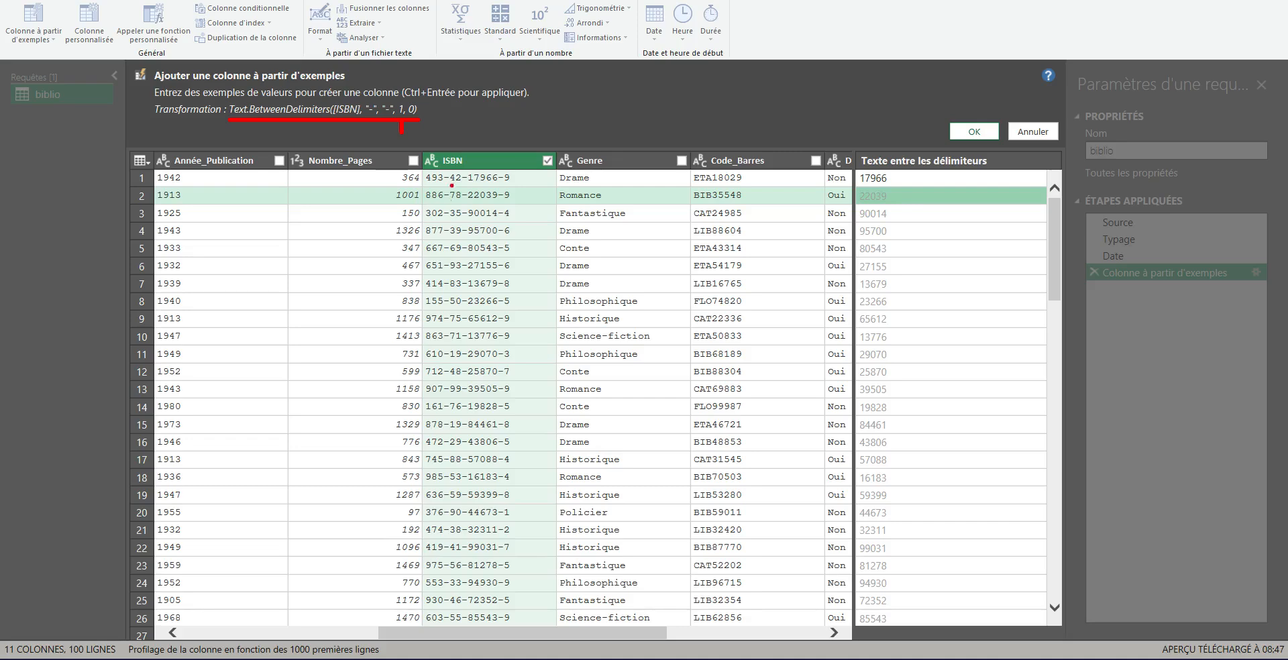
drag(466, 183, 465, 201)
drag(502, 183, 503, 202)
key(Escape)
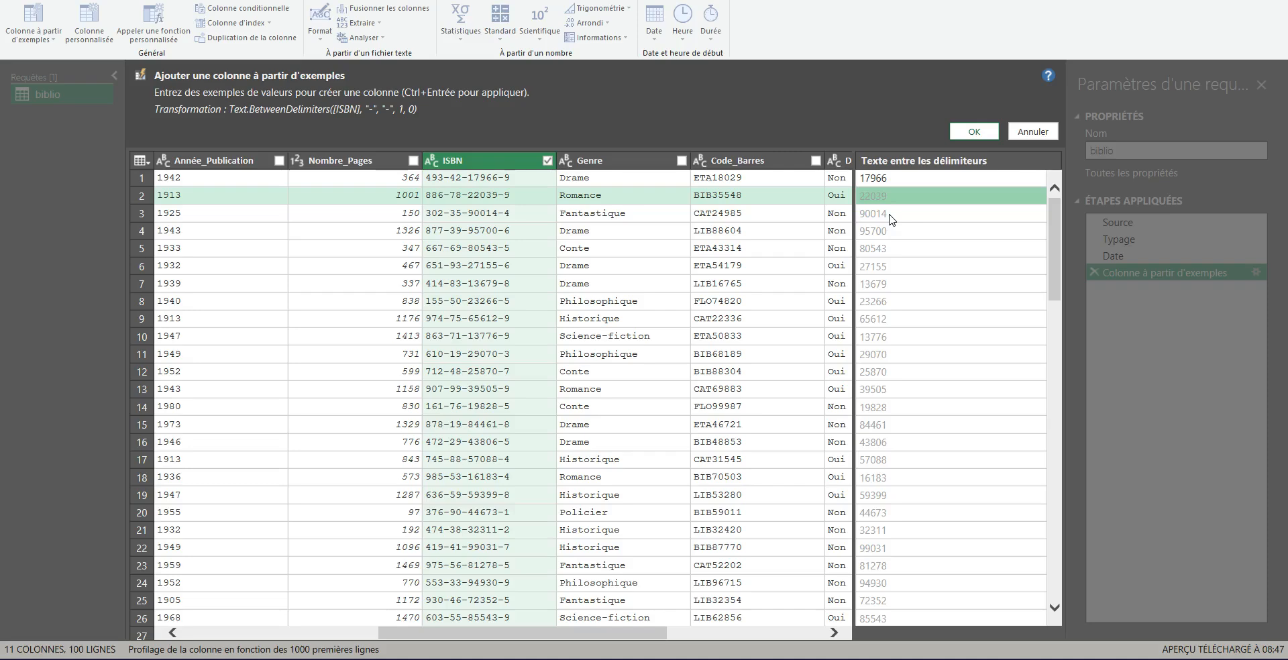
click(903, 182)
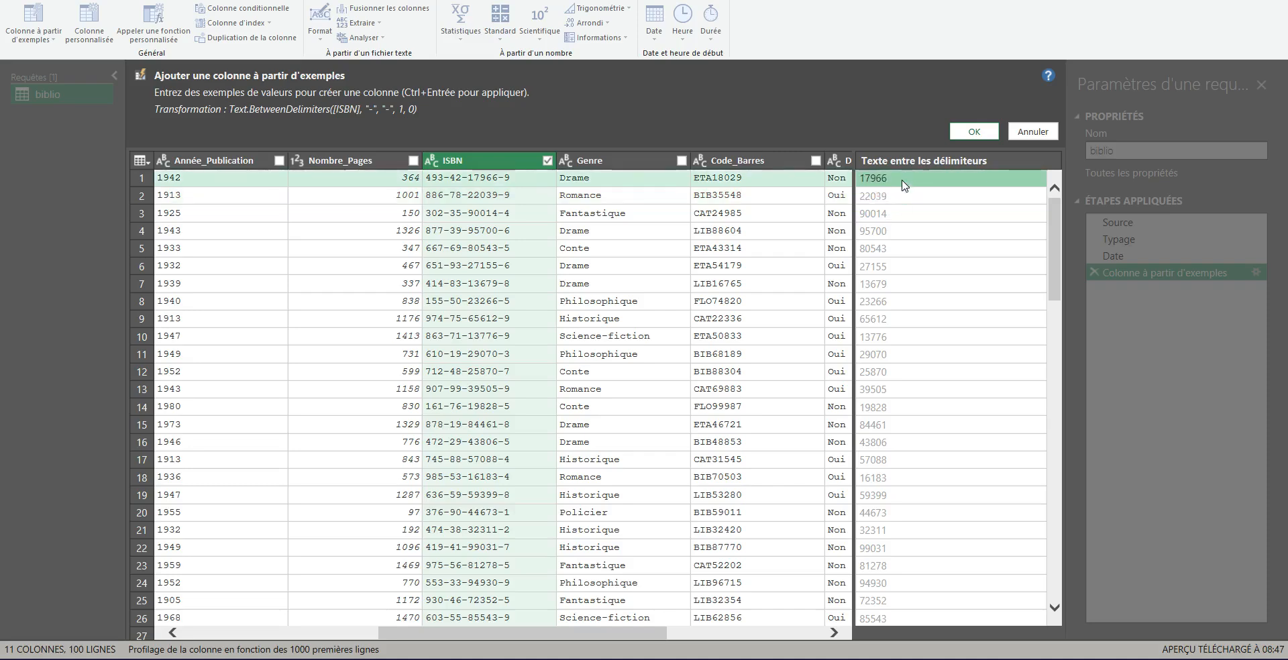
key(Delete)
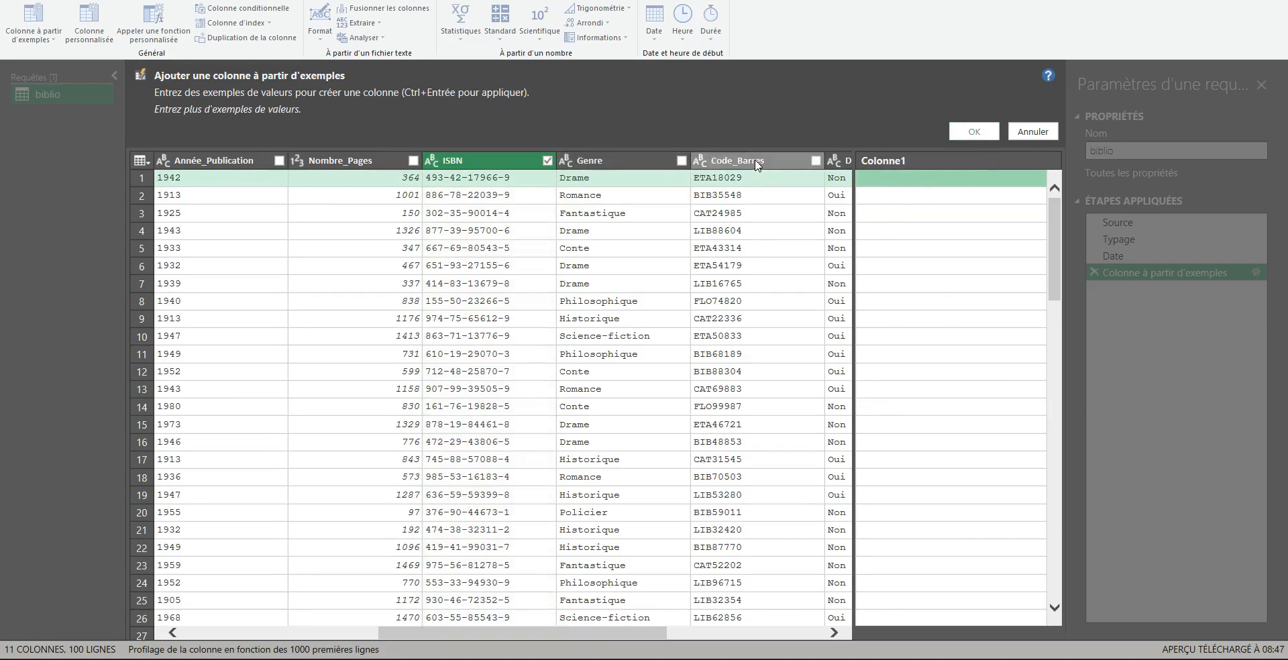
Step: Switch the source to the Code_Barres column and enter ETA as the first row's example
click(816, 160)
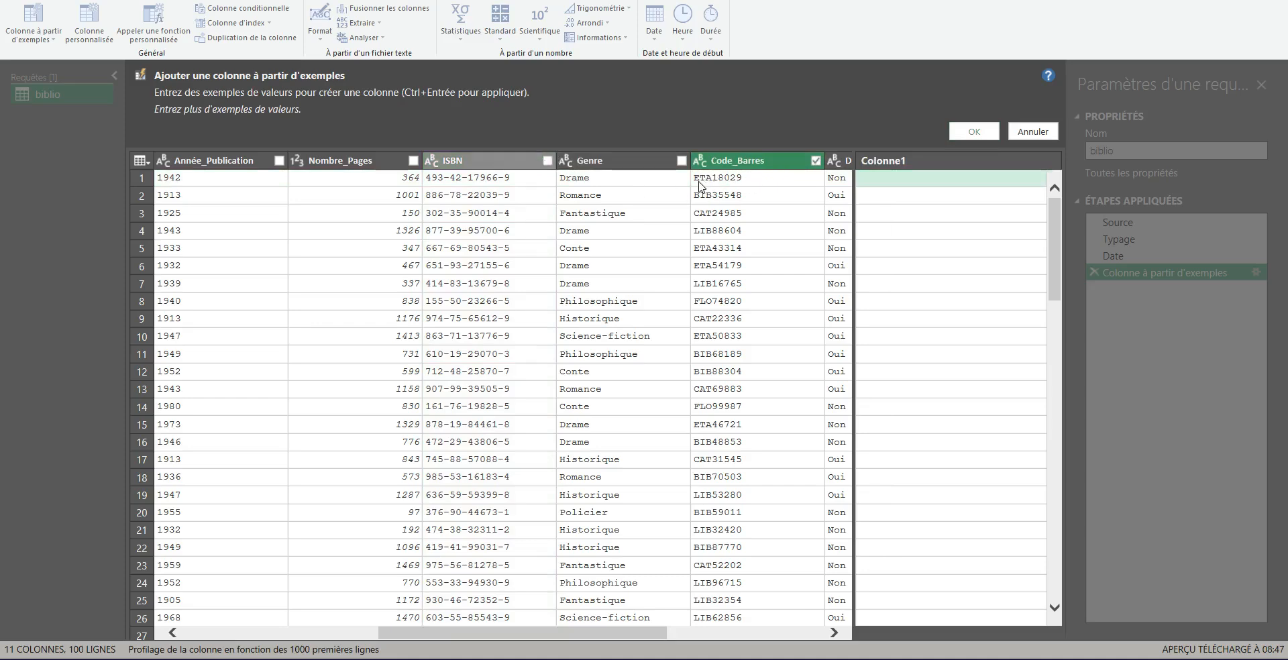
click(878, 181)
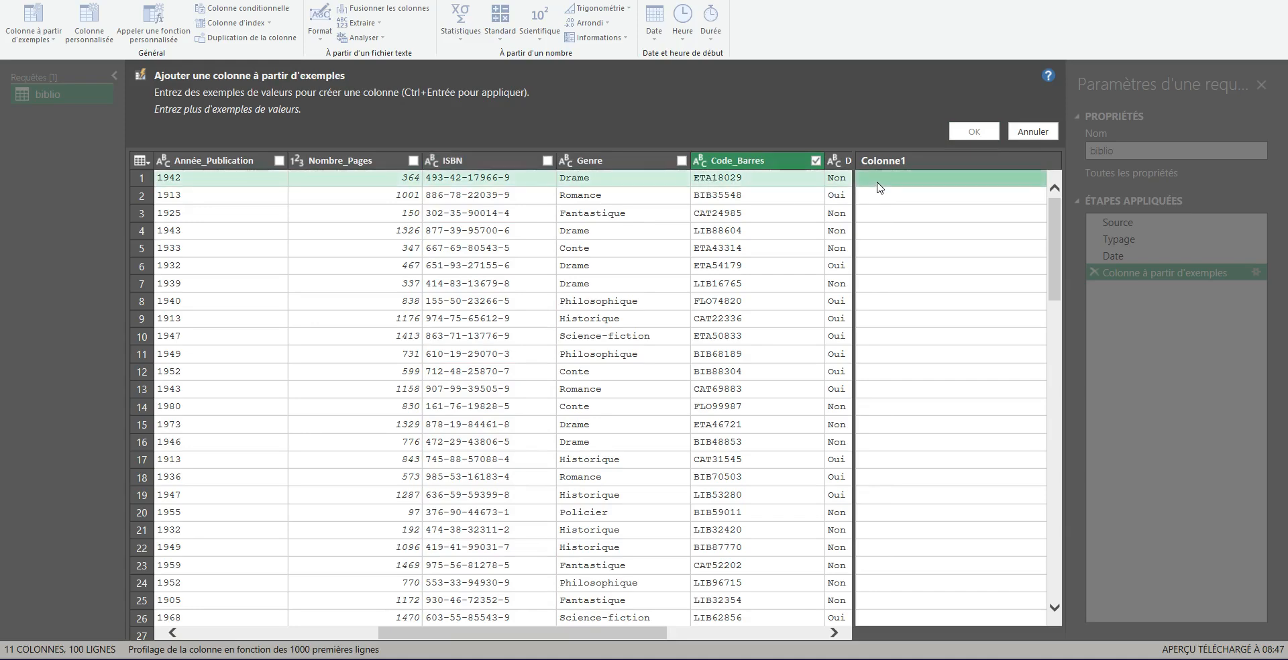
text(ETA)
key(Return)
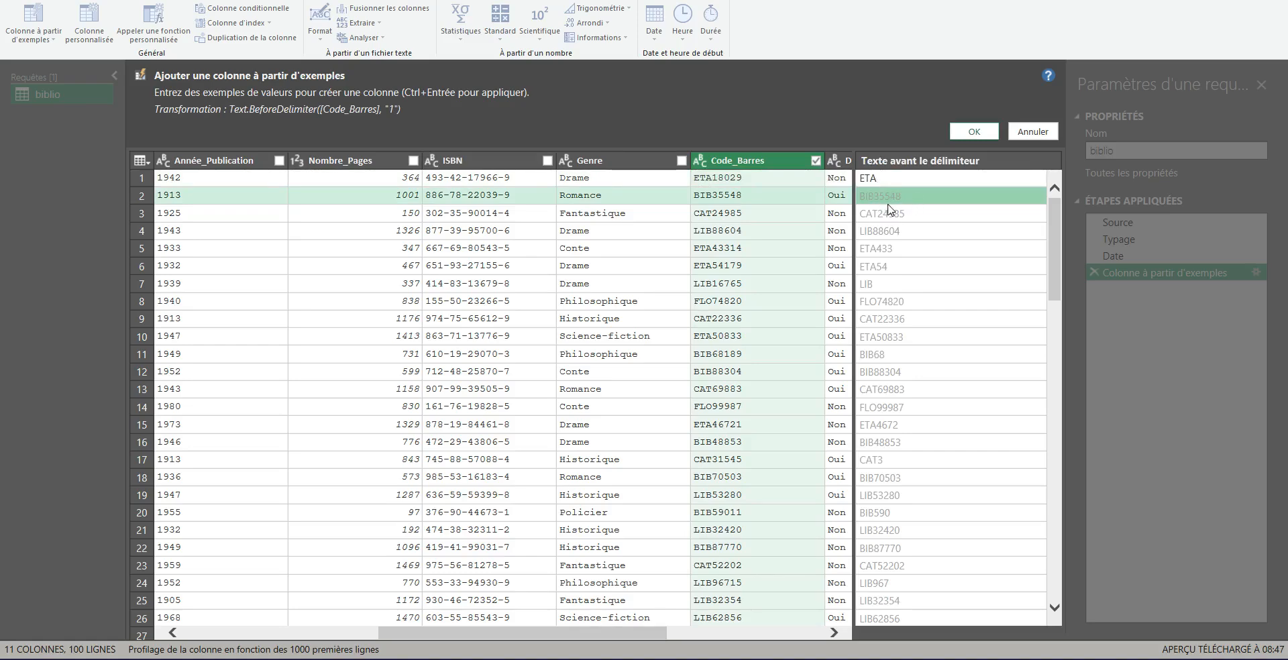
drag(860, 205, 907, 207)
drag(224, 121, 400, 122)
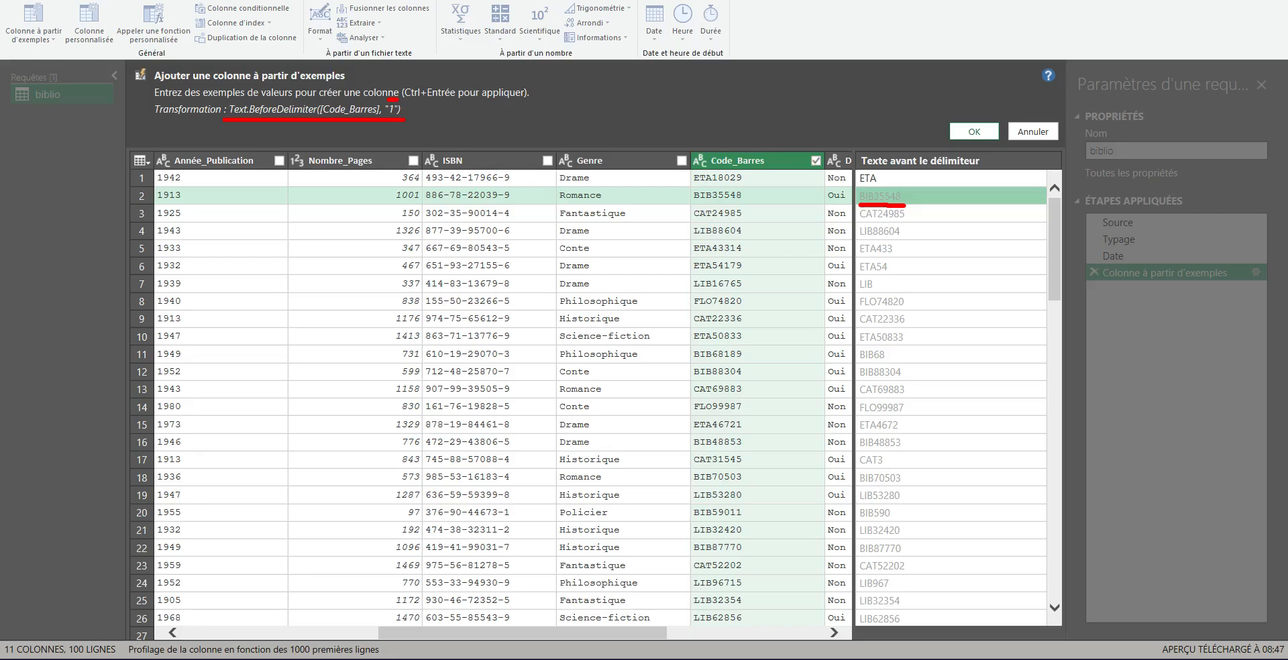
drag(696, 204, 741, 200)
drag(861, 274, 886, 272)
key(Escape)
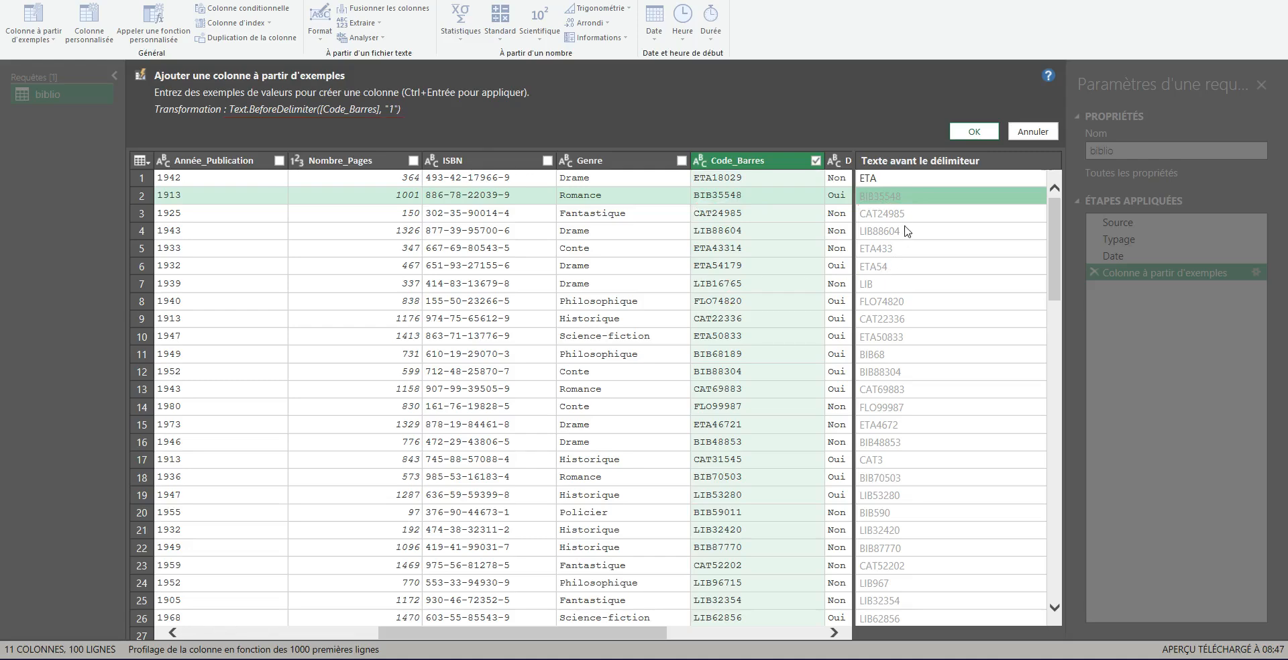
Step: Enter BIB as the second row's example and review the suggested barcode prefixes
click(874, 202)
text(BIB)
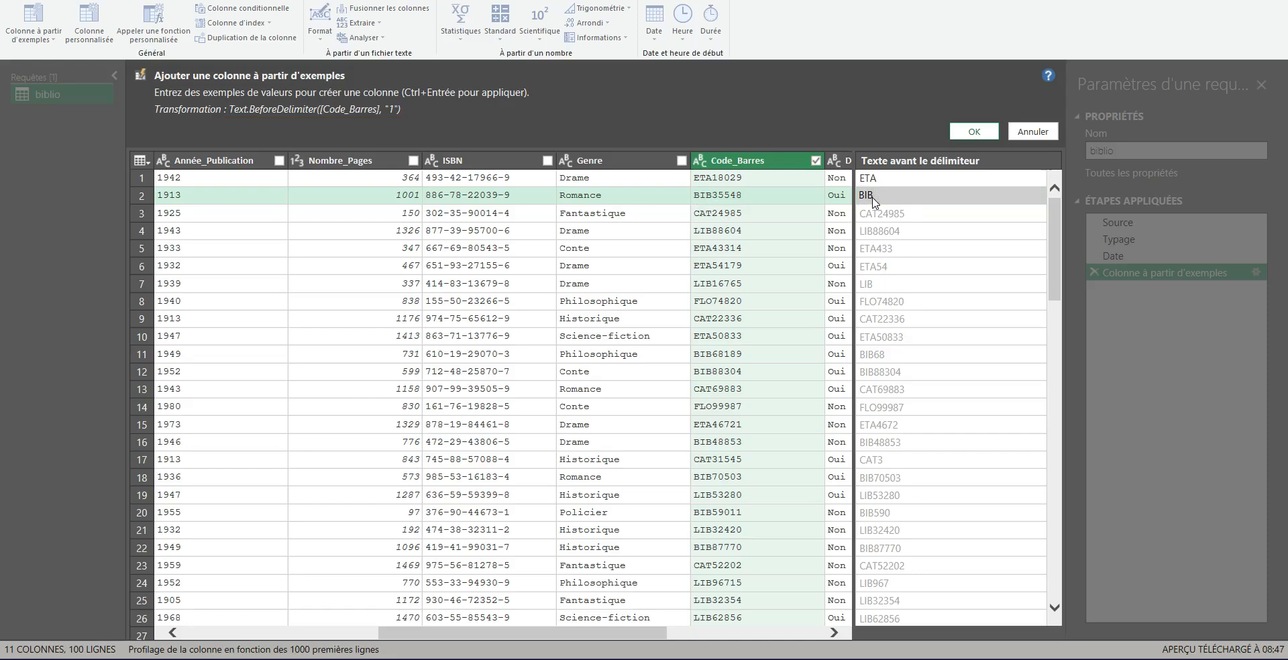
key(Return)
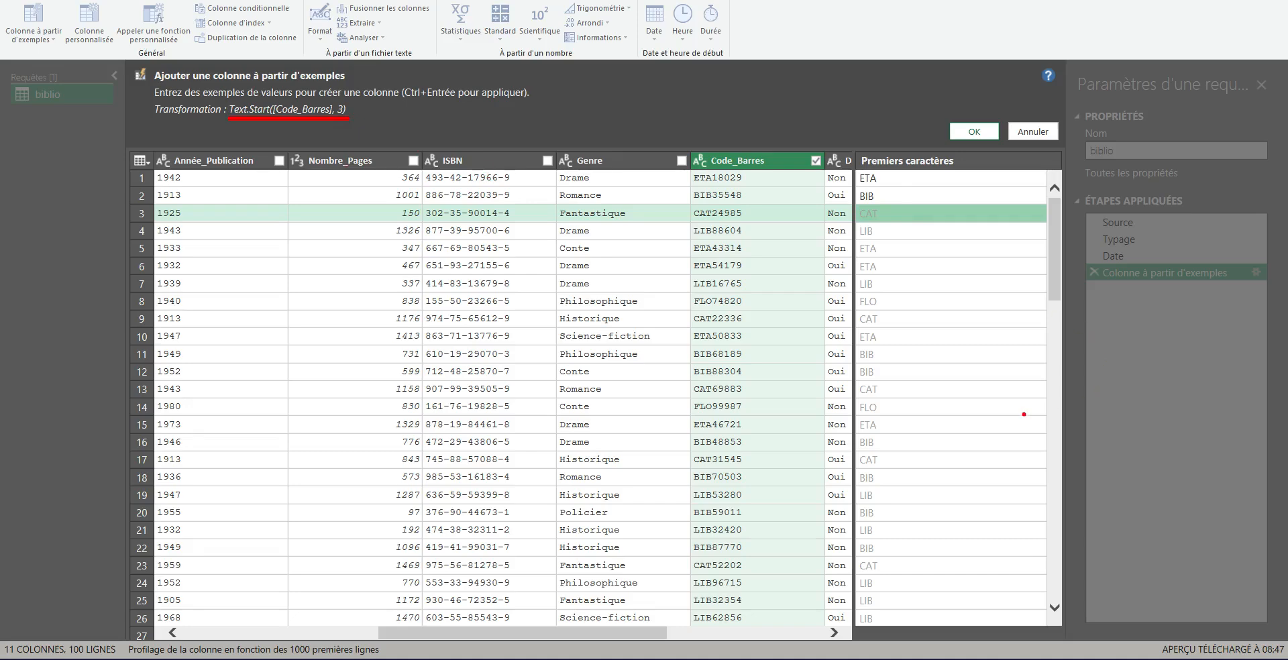
scroll(986, 396, down, 8)
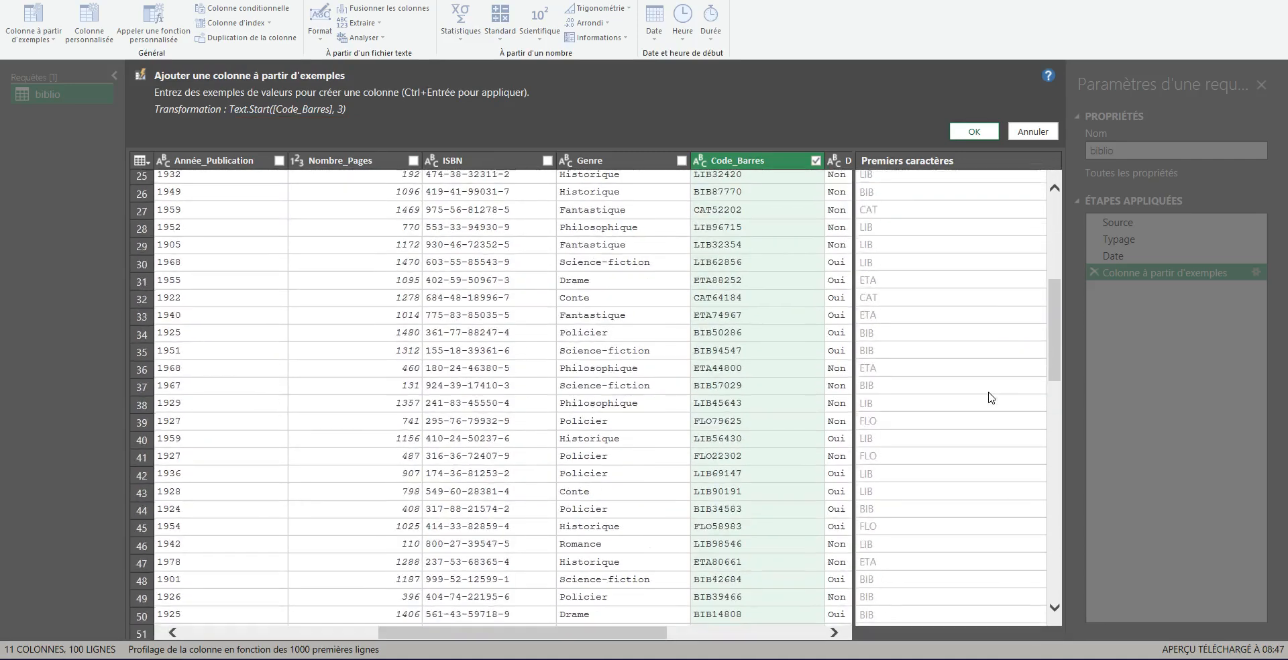
scroll(987, 396, up, 8)
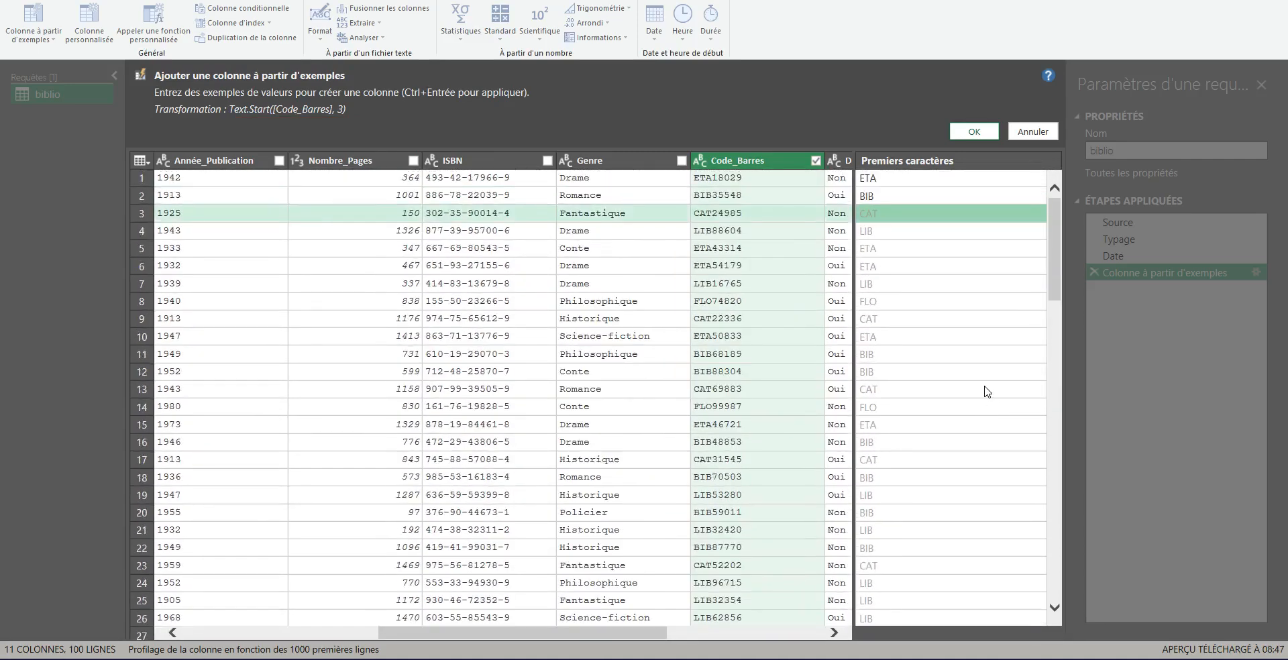
Step: Clear both example values from the new column
click(911, 201)
key(Delete)
click(906, 181)
key(Delete)
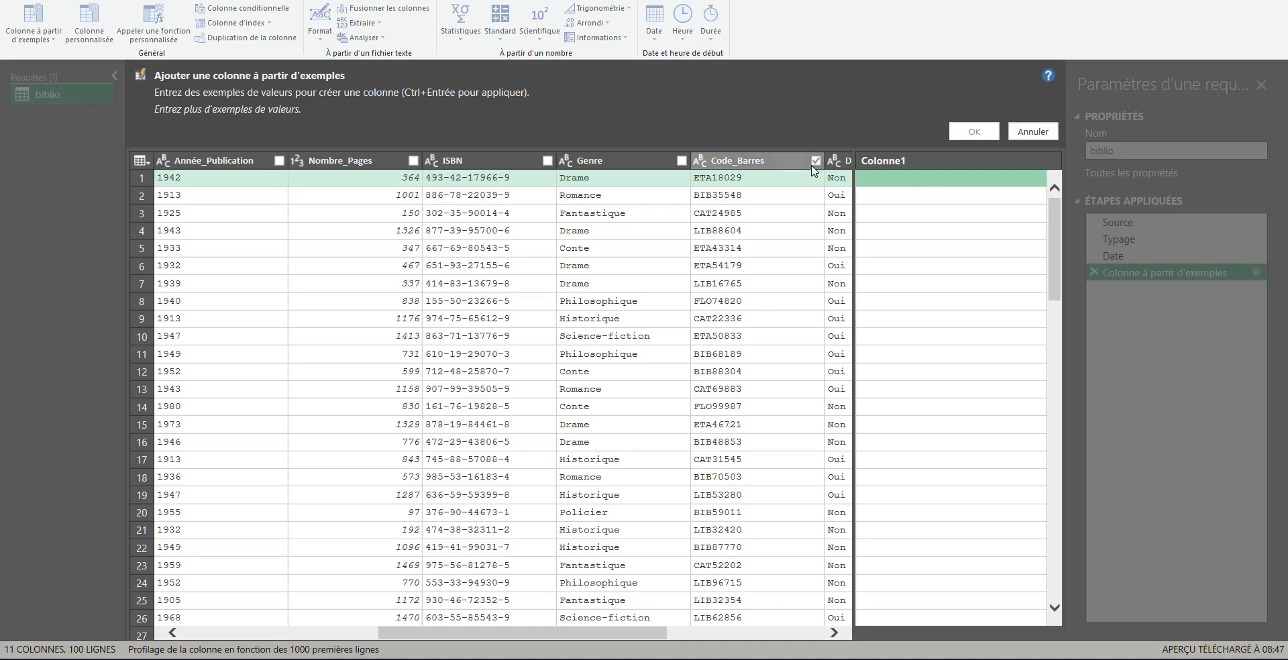
Step: Select Titre, Auteur and Année_Publication as the source columns for the new example column
drag(567, 628, 375, 626)
drag(856, 278, 768, 280)
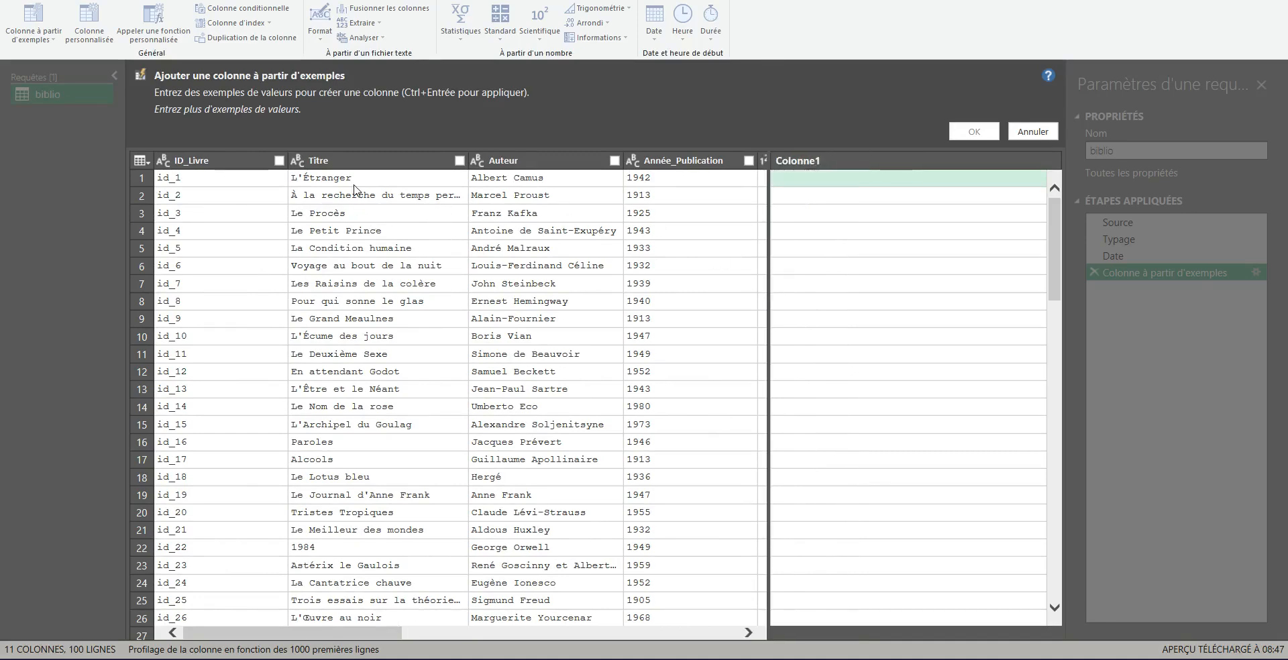
click(460, 160)
click(615, 160)
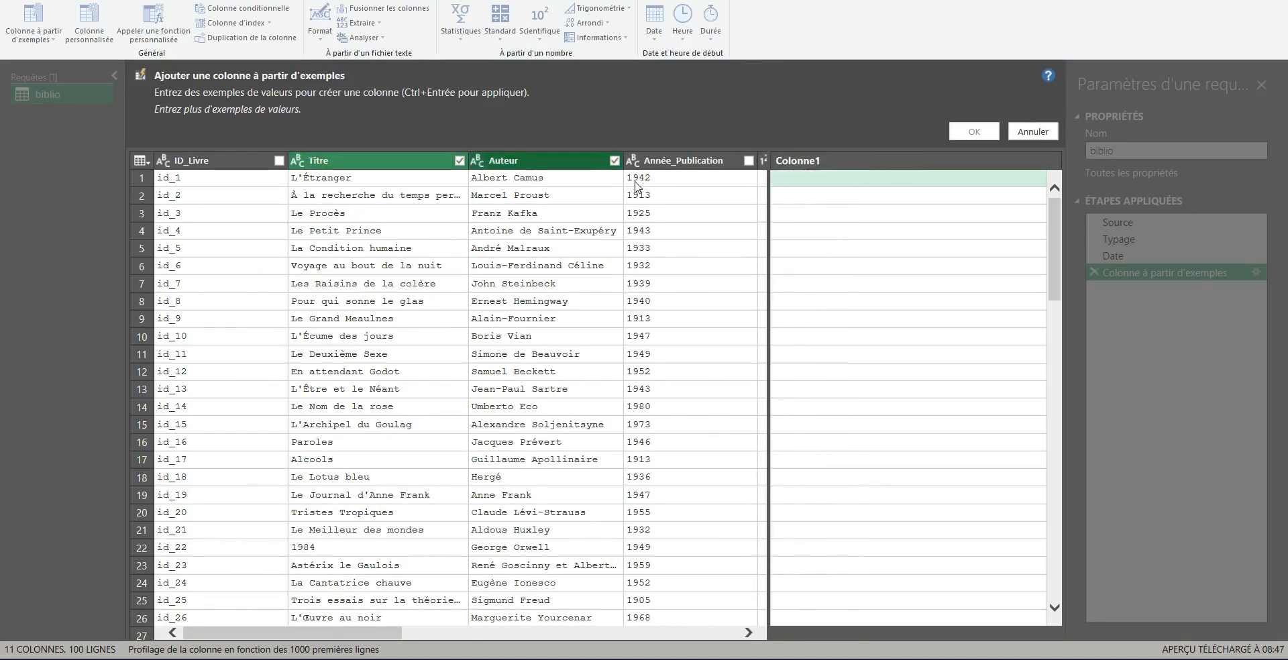
click(749, 161)
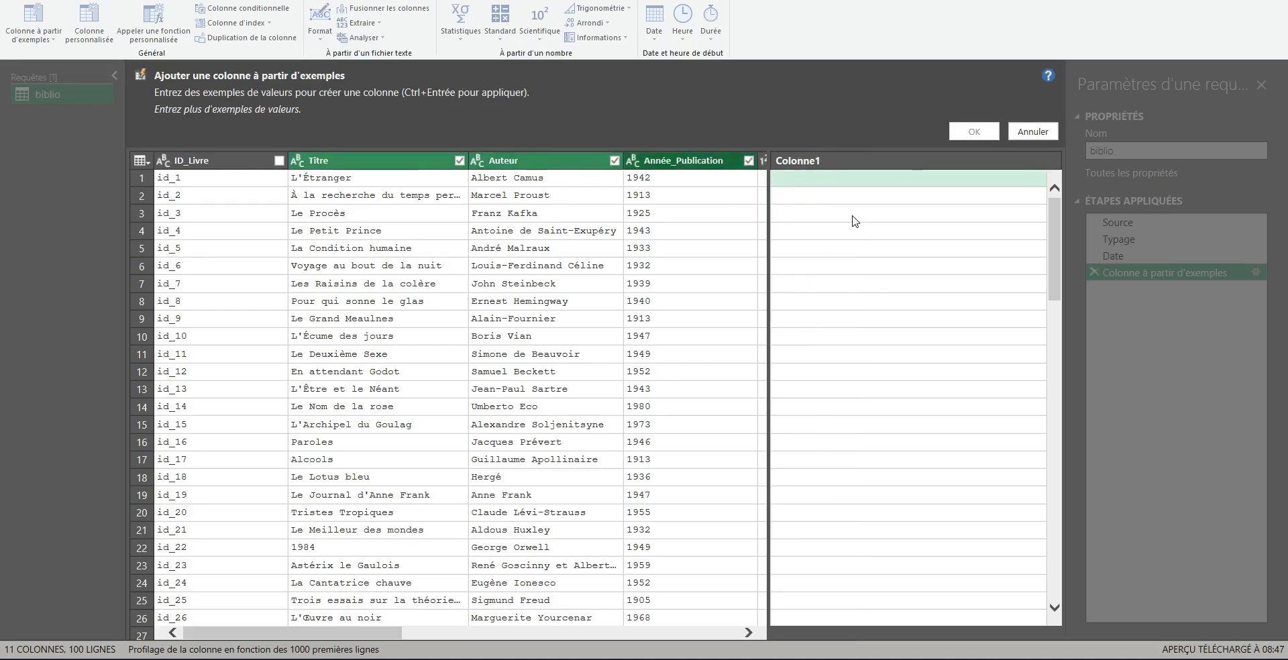
Step: Enter Albert Camus a écrit l'Étranger en 1942 as the first row's example
click(798, 182)
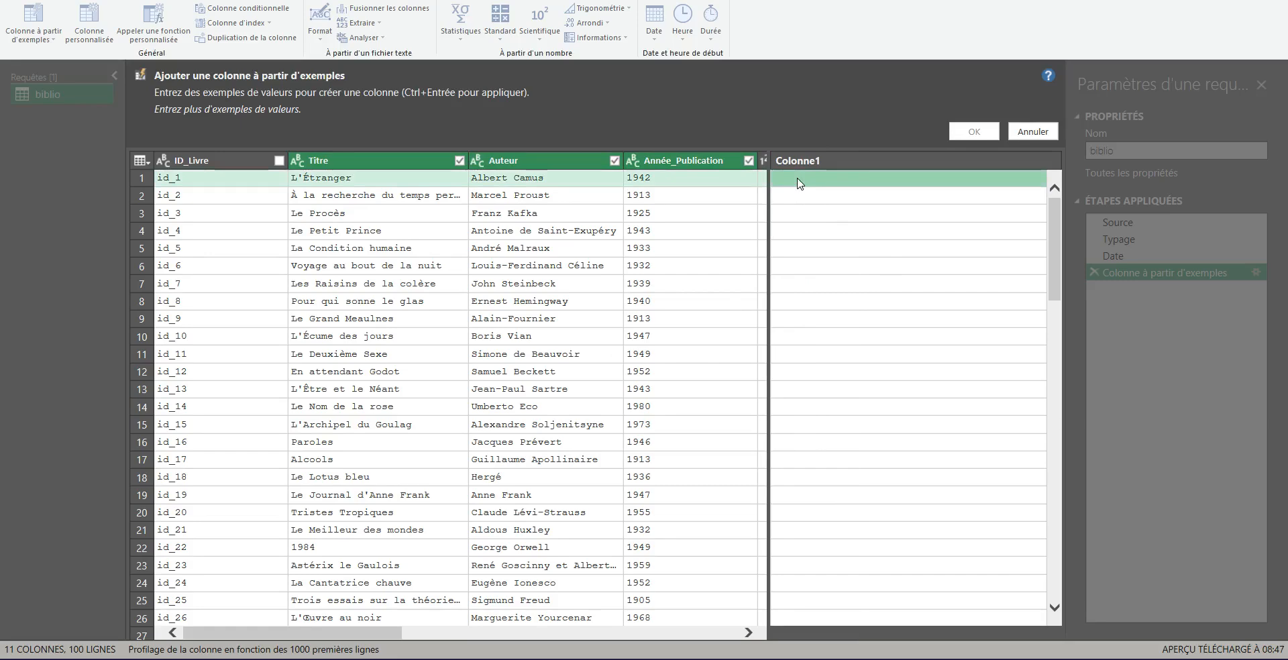
click(798, 182)
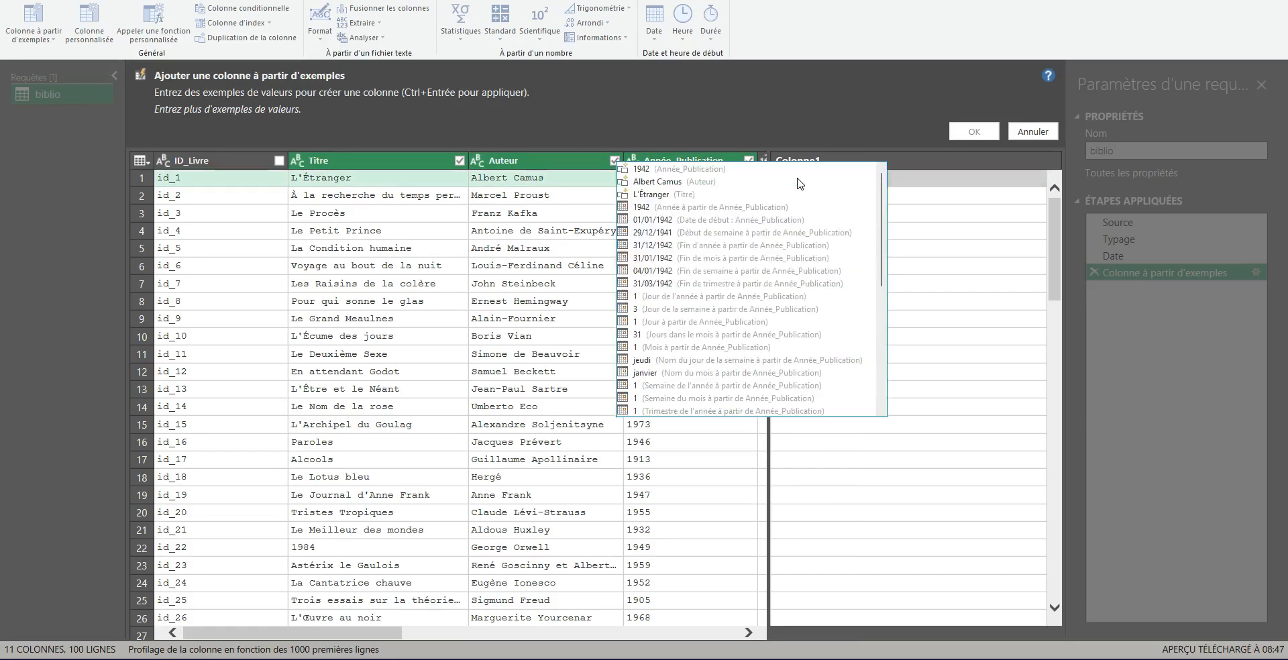
text(Albert)
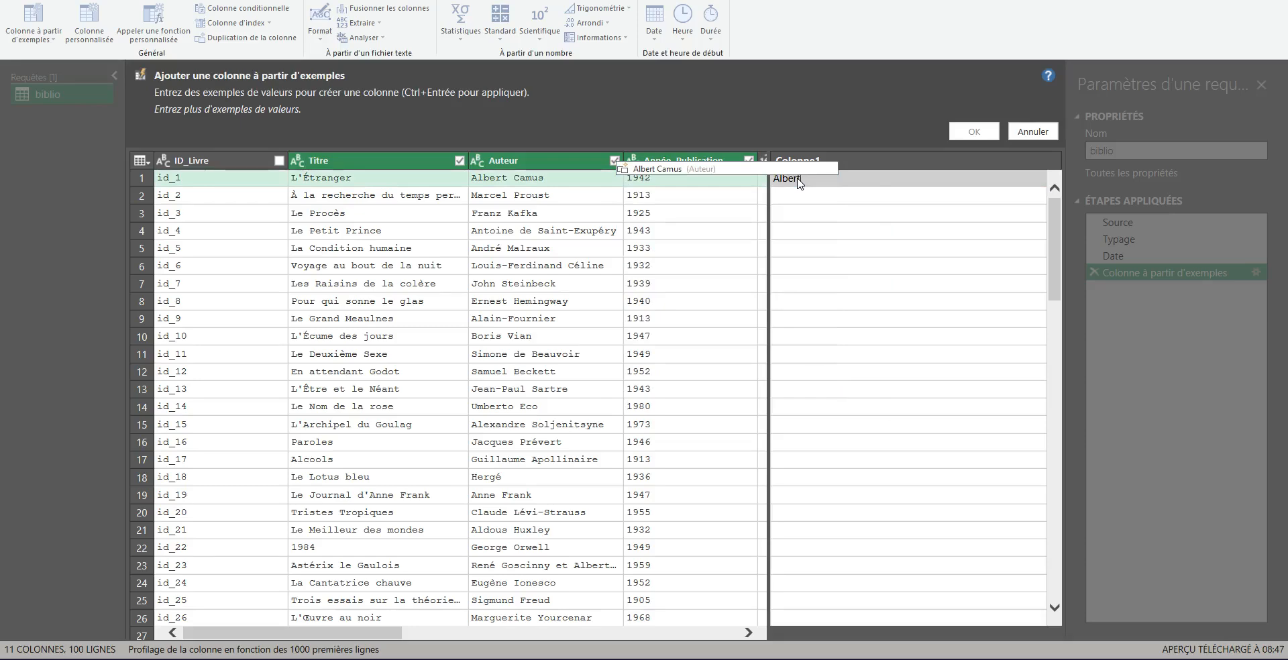
text( Camus a écrit)
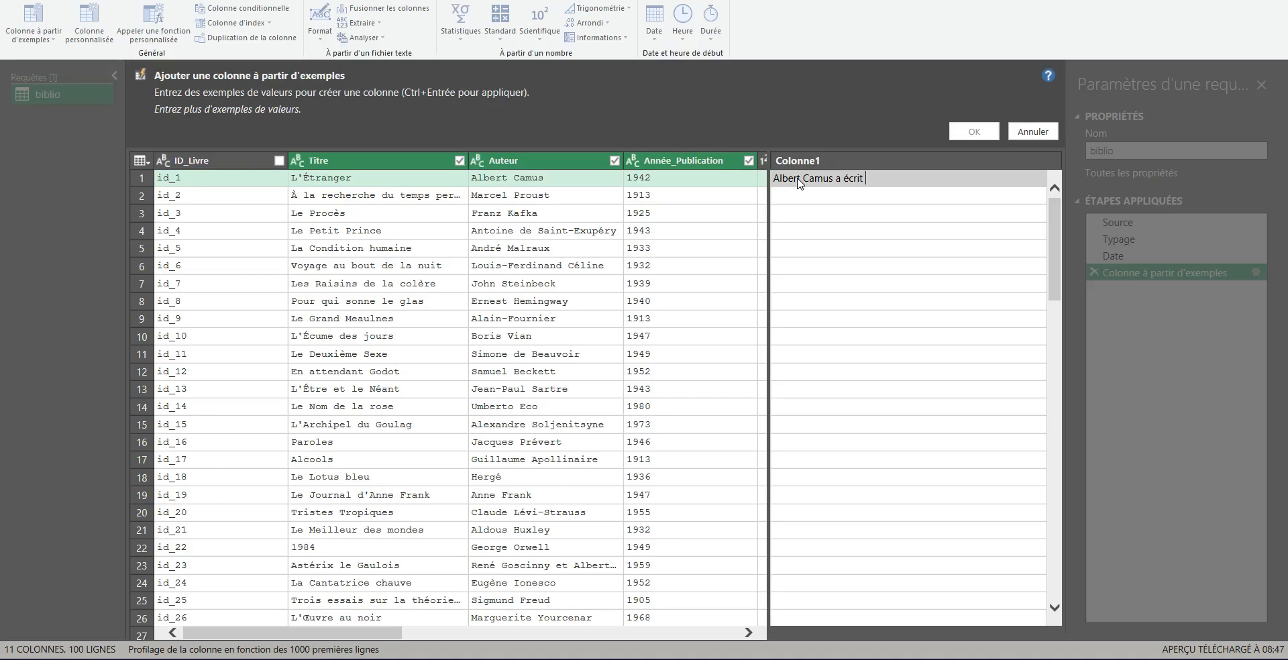
text(l'Étranger en 1942)
key(Return)
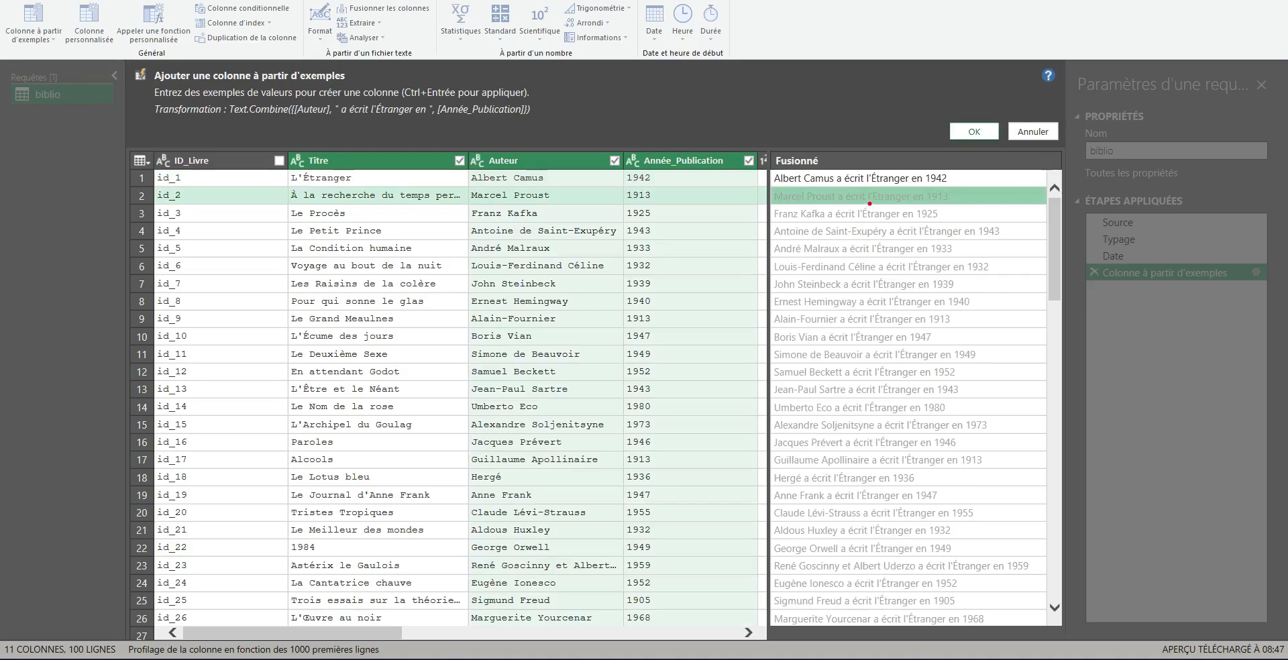
Step: Review the suggested sentences generated for the other rows
mouse_move(866, 201)
mouse_down()
mouse_move(907, 199)
mouse_move(960, 237)
mouse_up()
drag(875, 172, 869, 185)
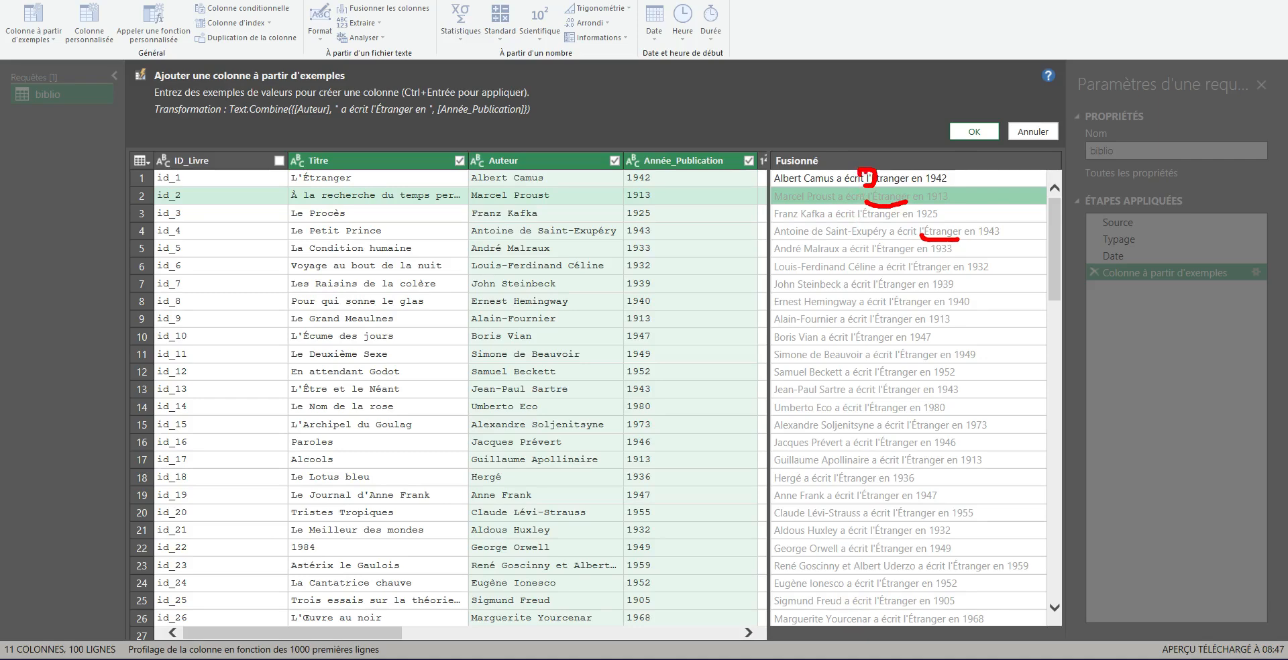
mouse_move(296, 171)
mouse_down()
mouse_move(278, 184)
mouse_move(299, 189)
mouse_up()
drag(343, 117, 371, 114)
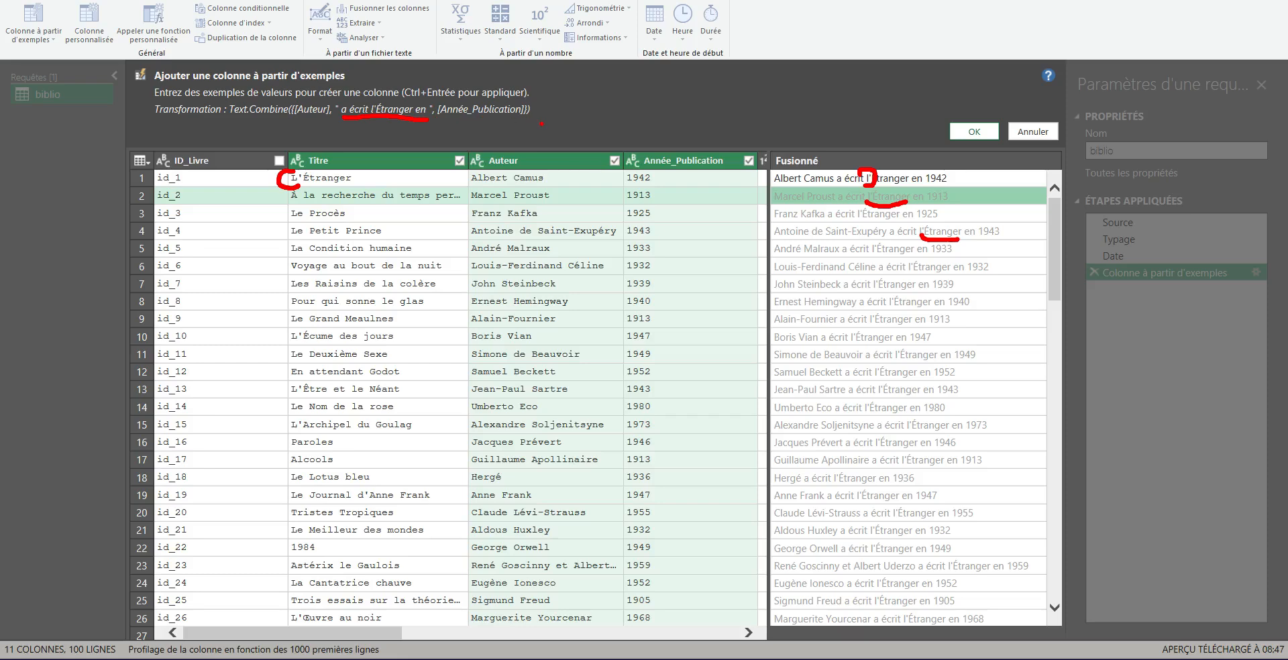
key(Escape)
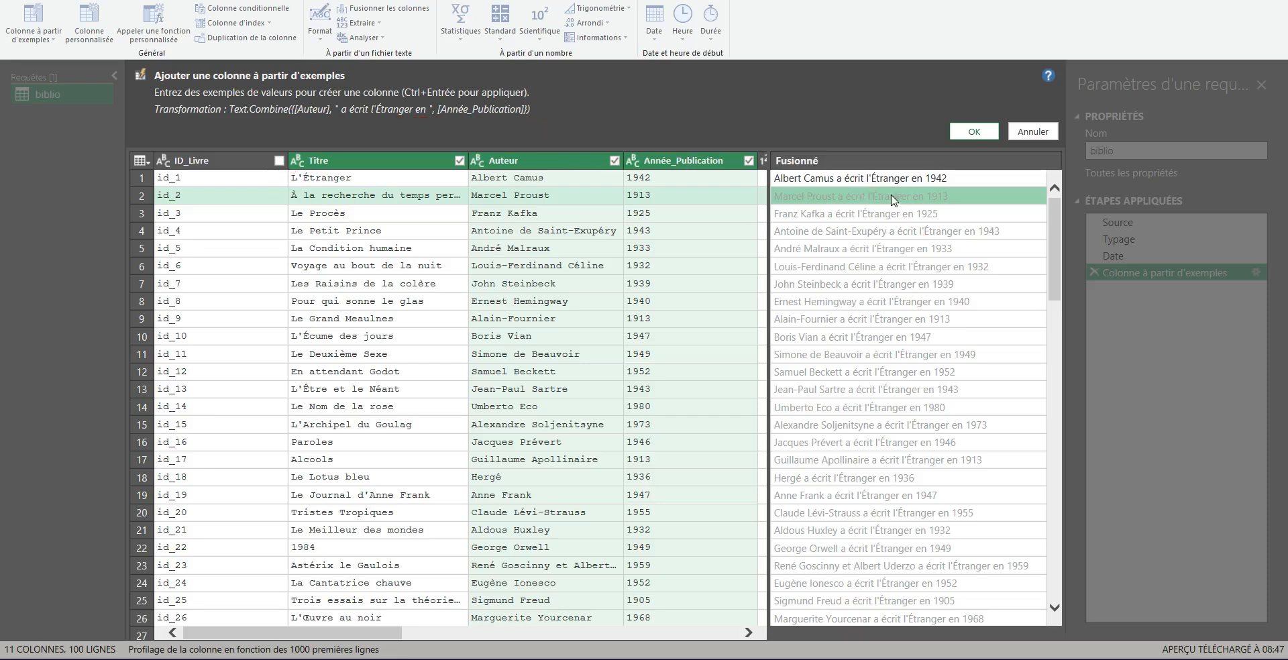
Step: Correct the first row's example so the title reads L'Étranger with a capital L
click(875, 179)
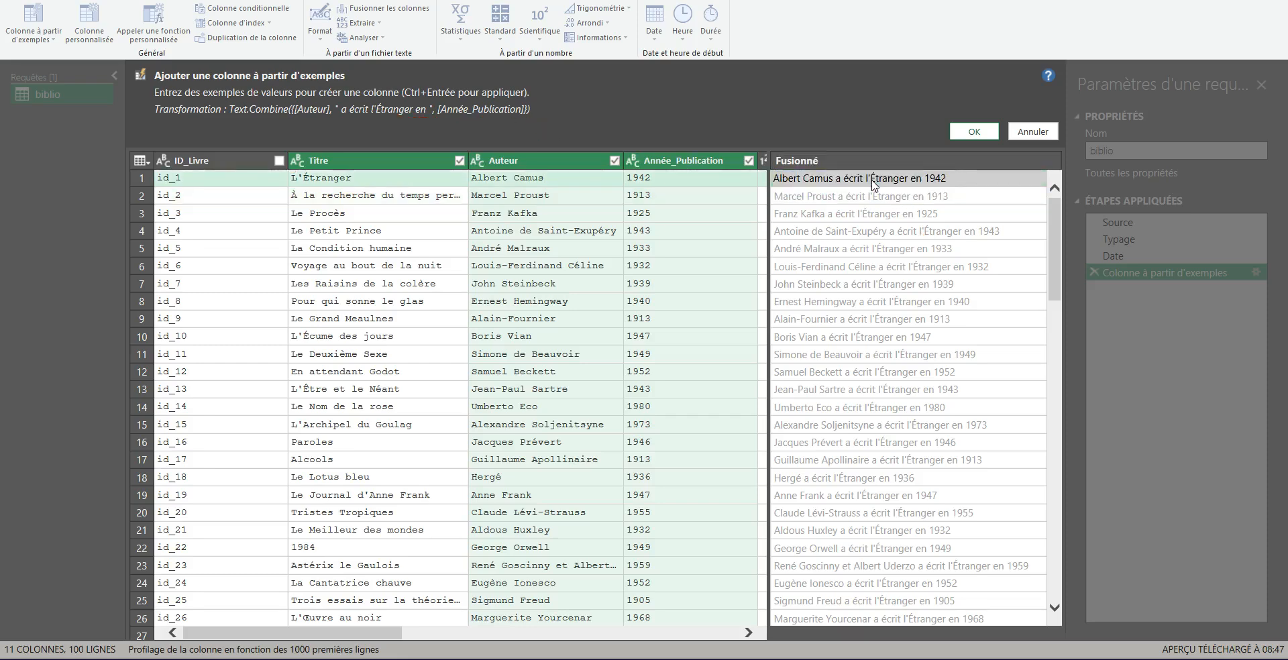
key(BackSpace)
text(L)
key(Return)
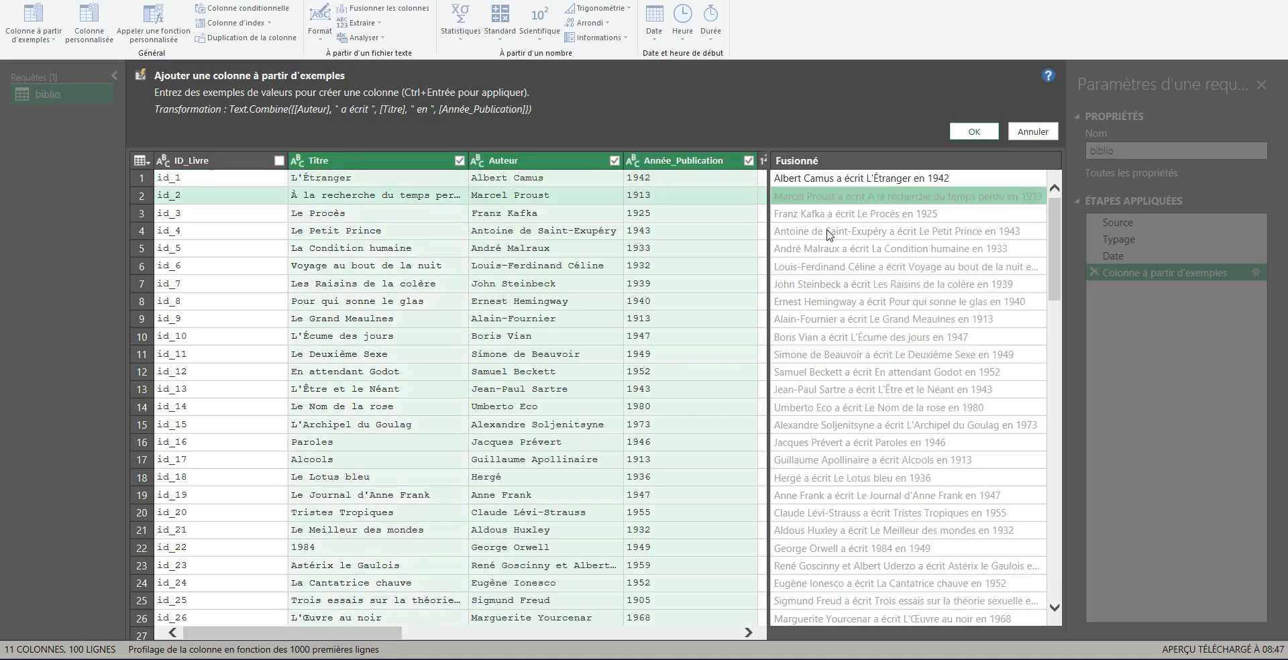
Step: Try é as the second row's example, then clear it
text(é)
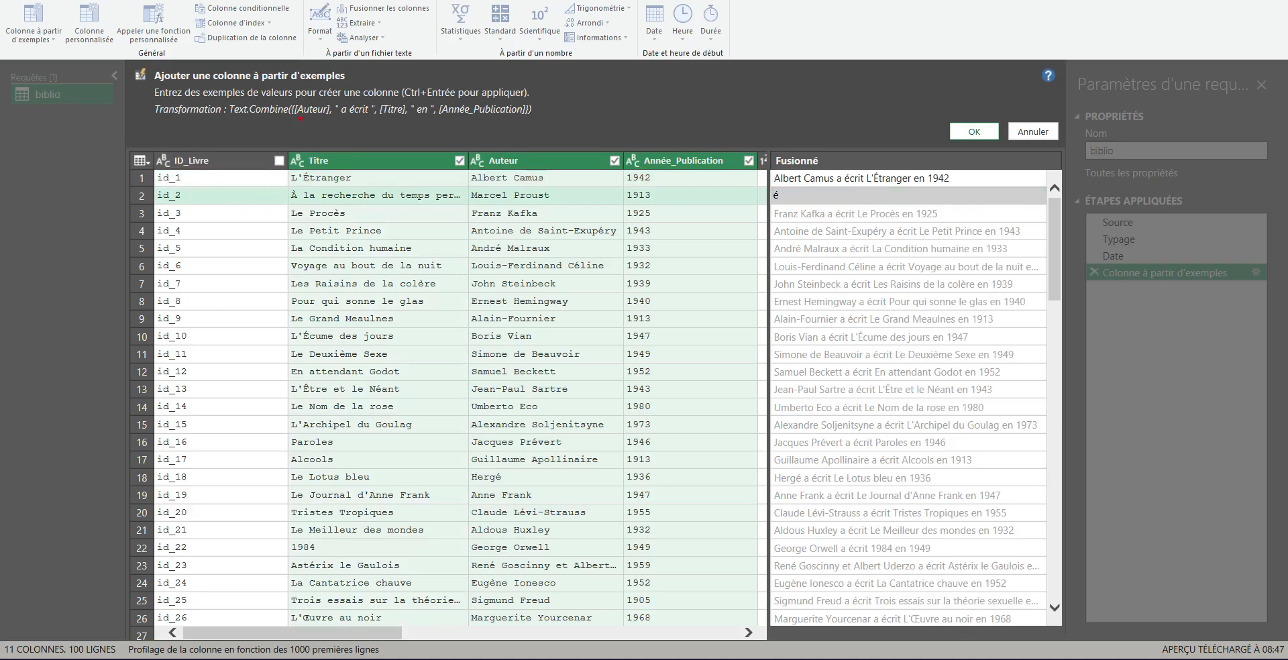
drag(299, 118, 522, 117)
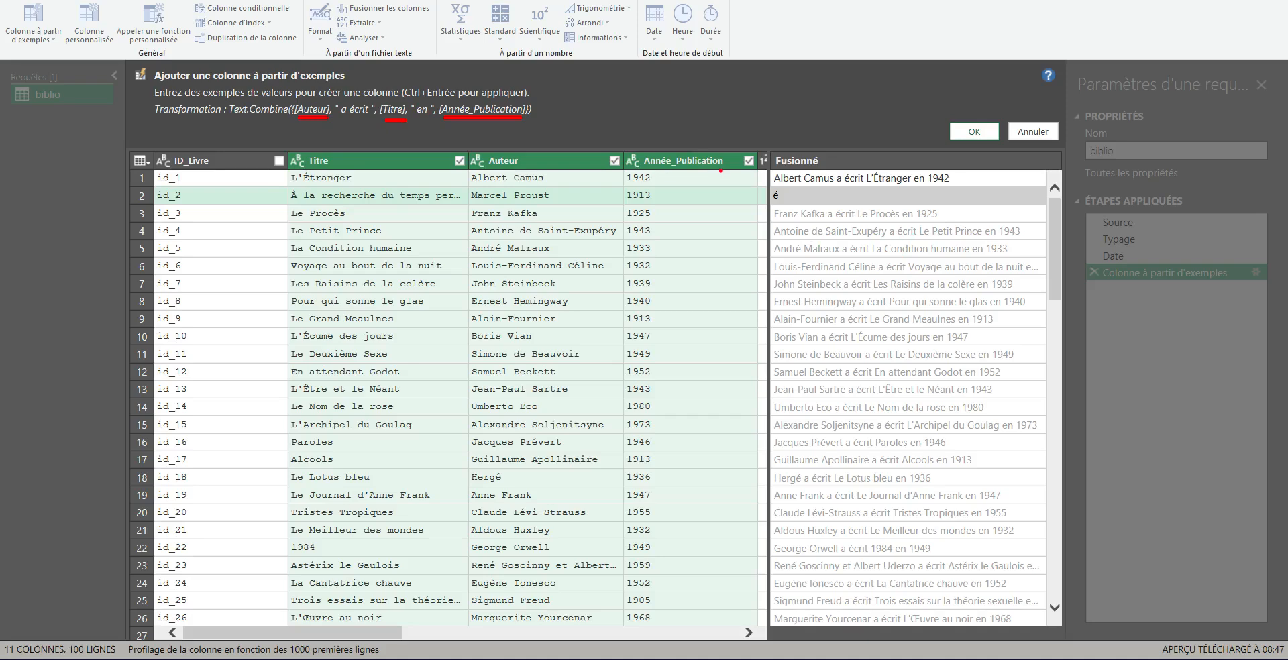
key(Escape)
click(813, 200)
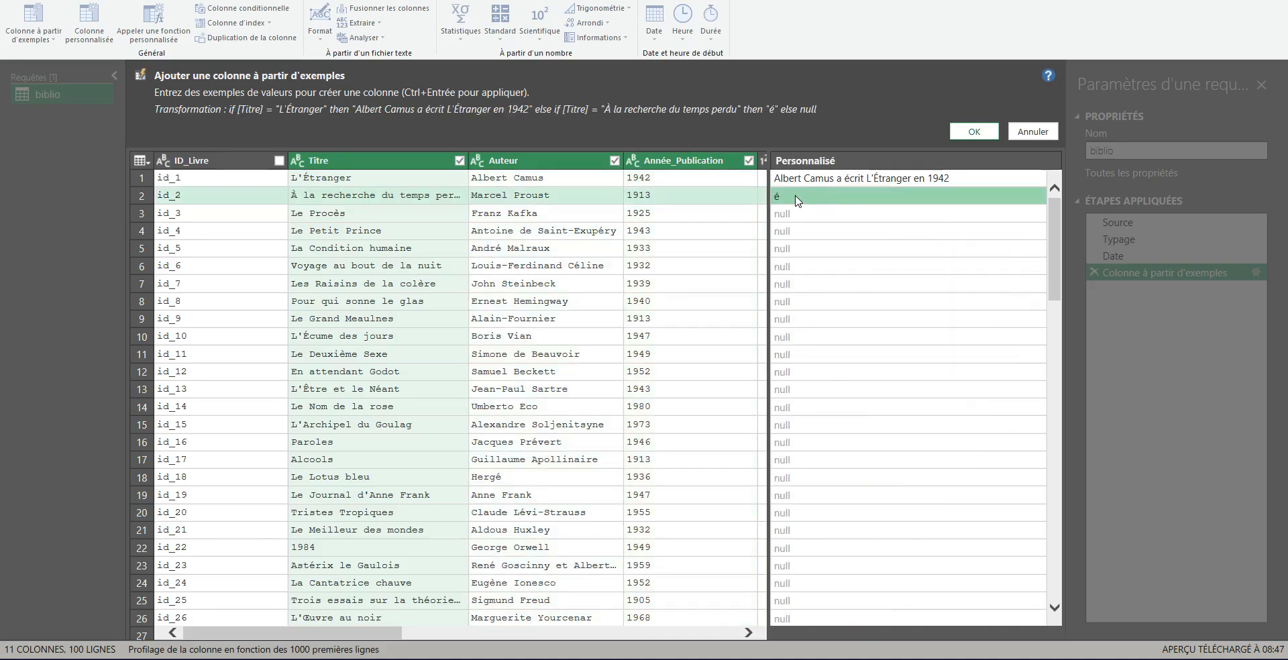
key(BackSpace)
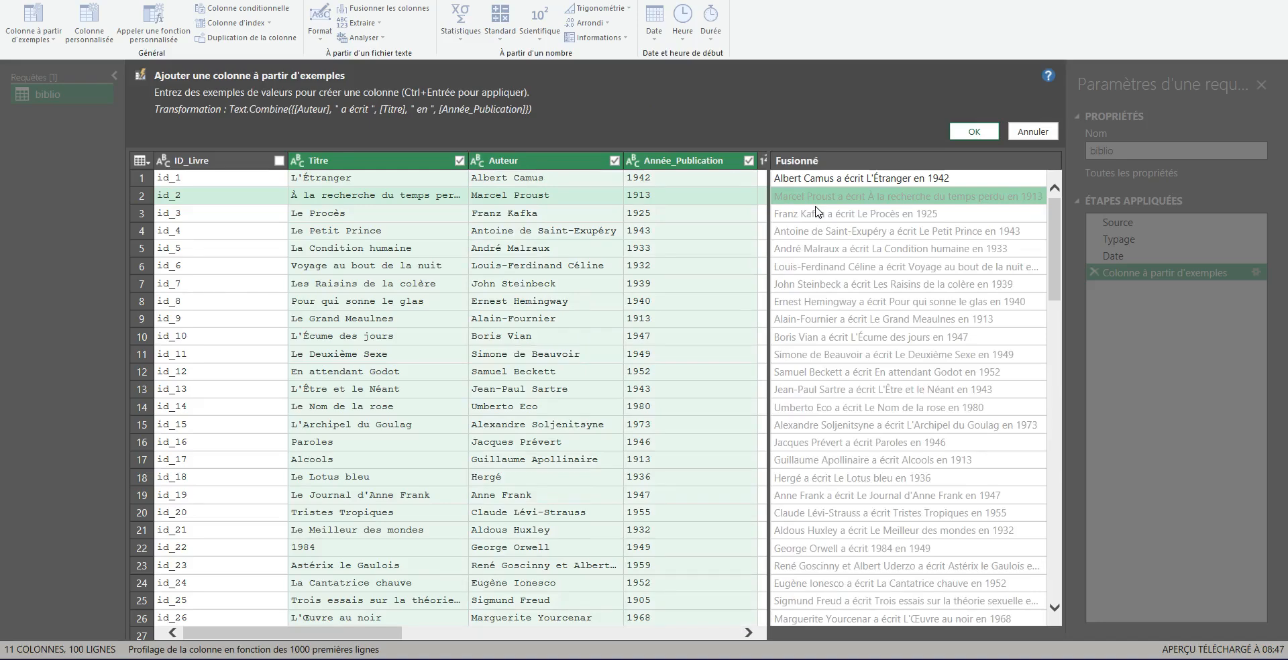
Step: Deselect Titre, Auteur and Année_Publication as sources and clear the first row's example
click(459, 161)
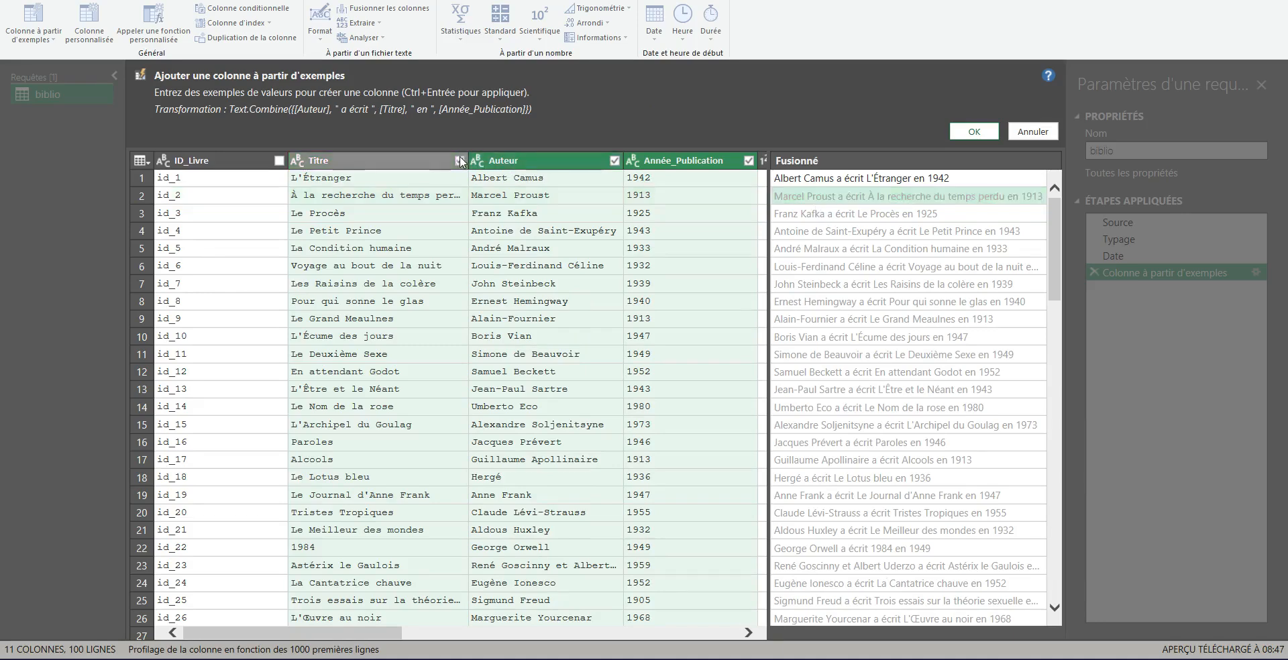
click(614, 160)
click(749, 160)
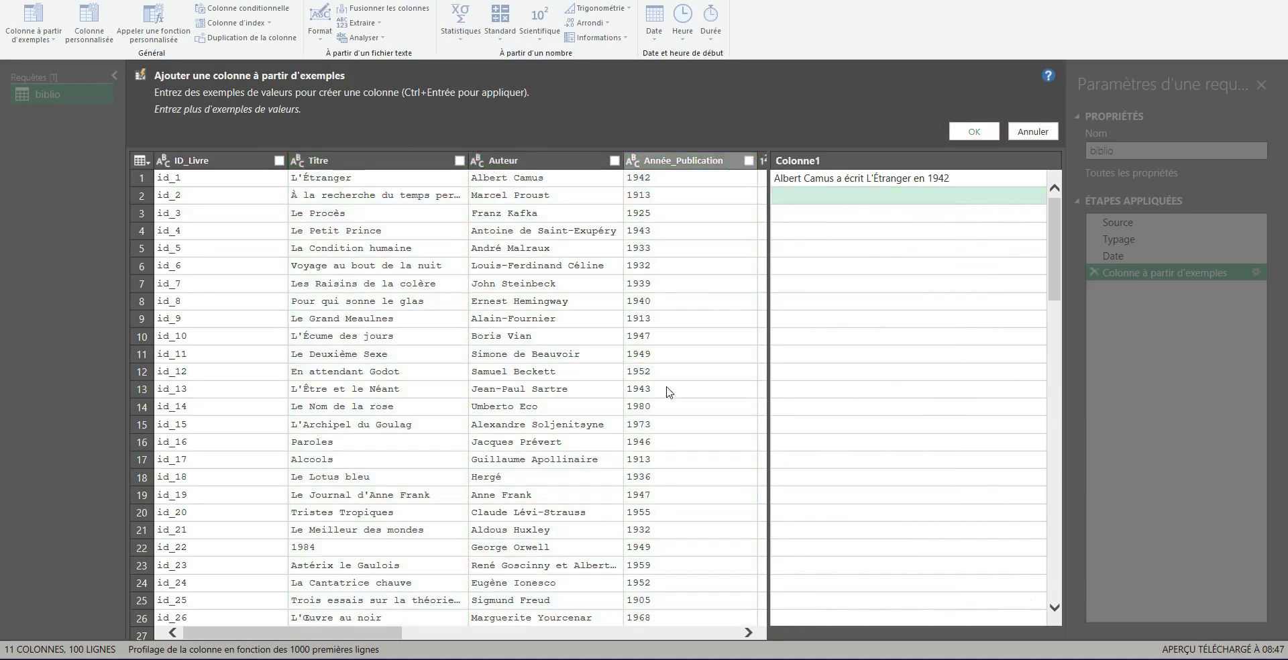
click(900, 179)
key(Delete)
Step: Select Genre and Code_Barres as sources and enter DR-18029 as the first row's example
drag(396, 634, 628, 583)
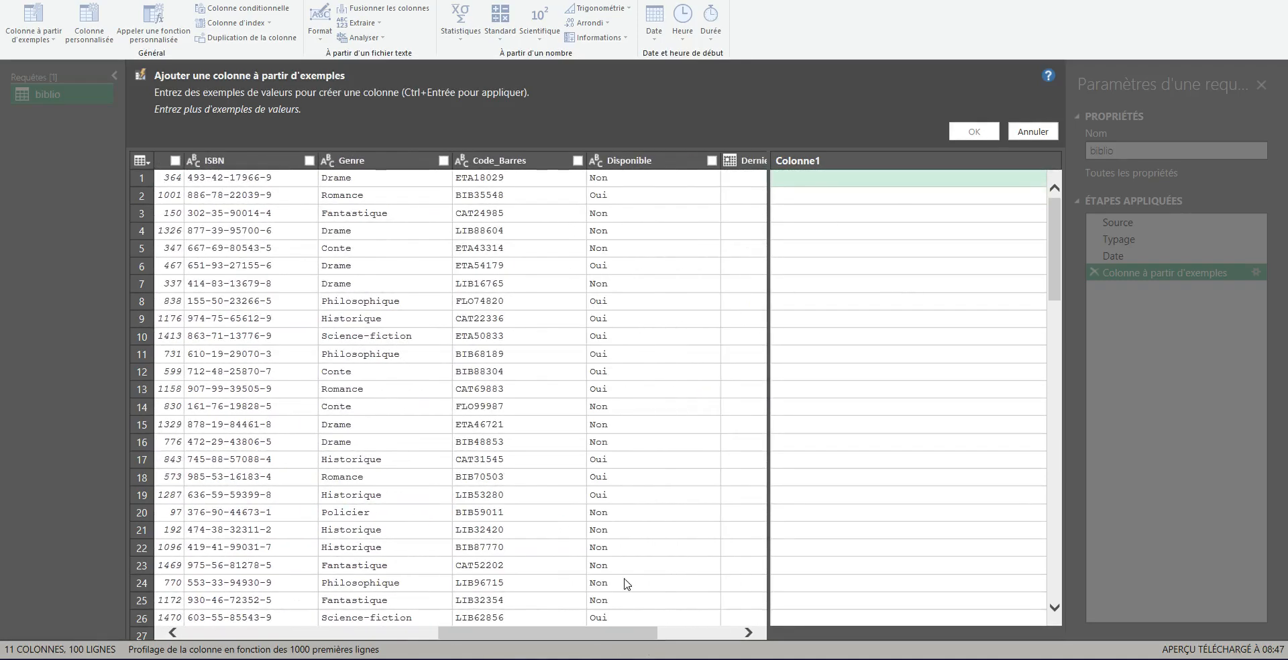
click(444, 161)
click(577, 161)
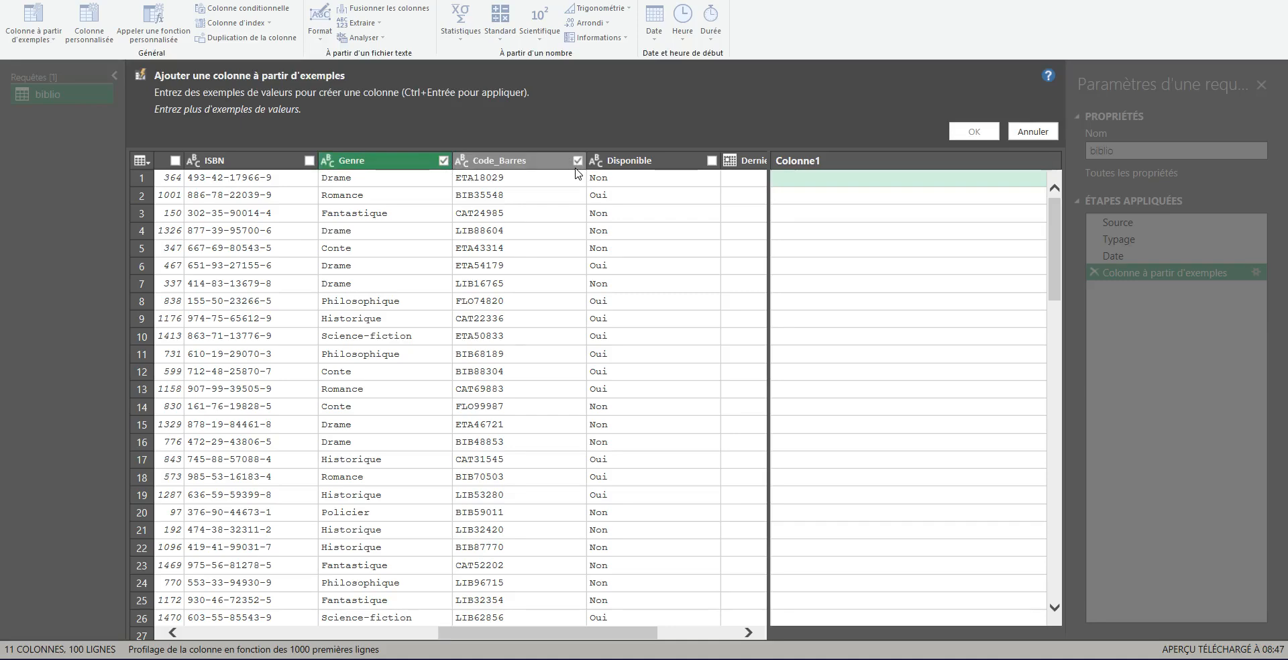
click(788, 181)
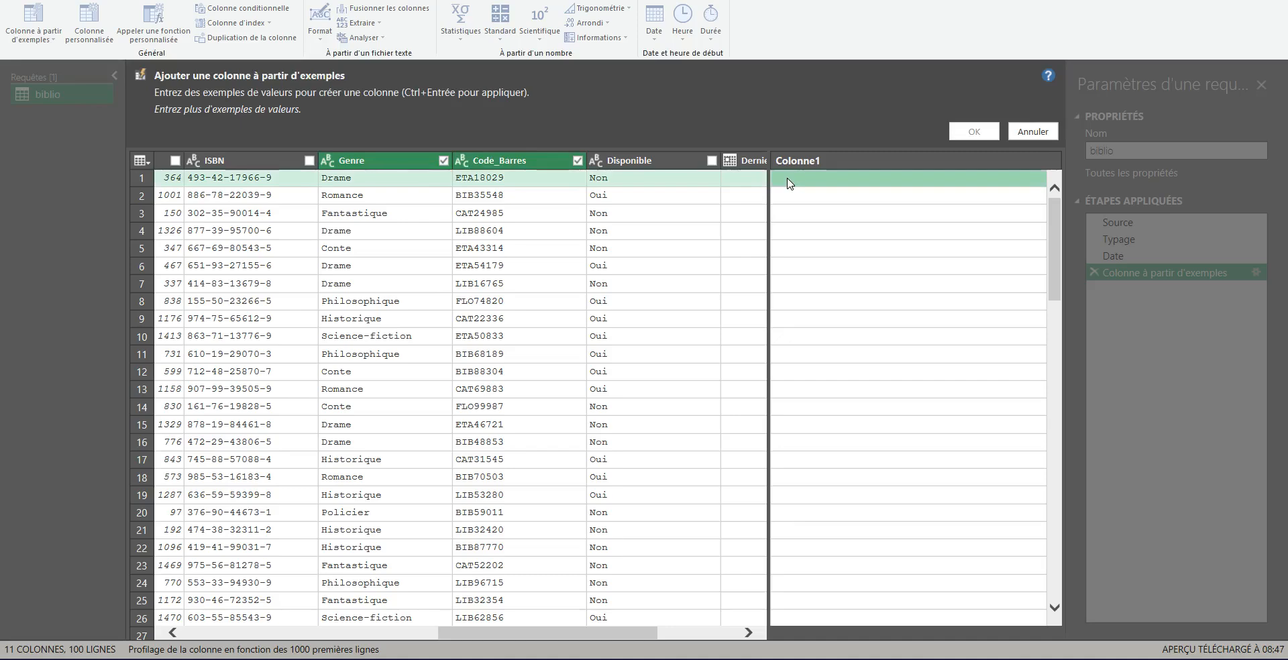
text(DR)
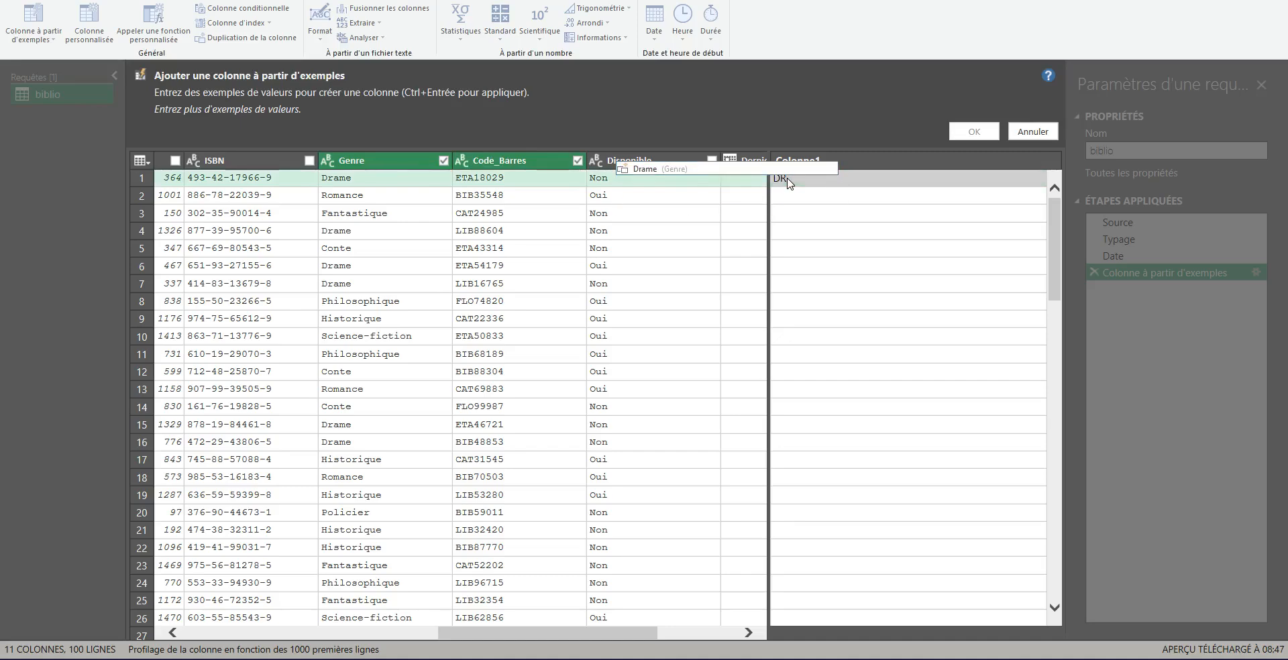
text(-)
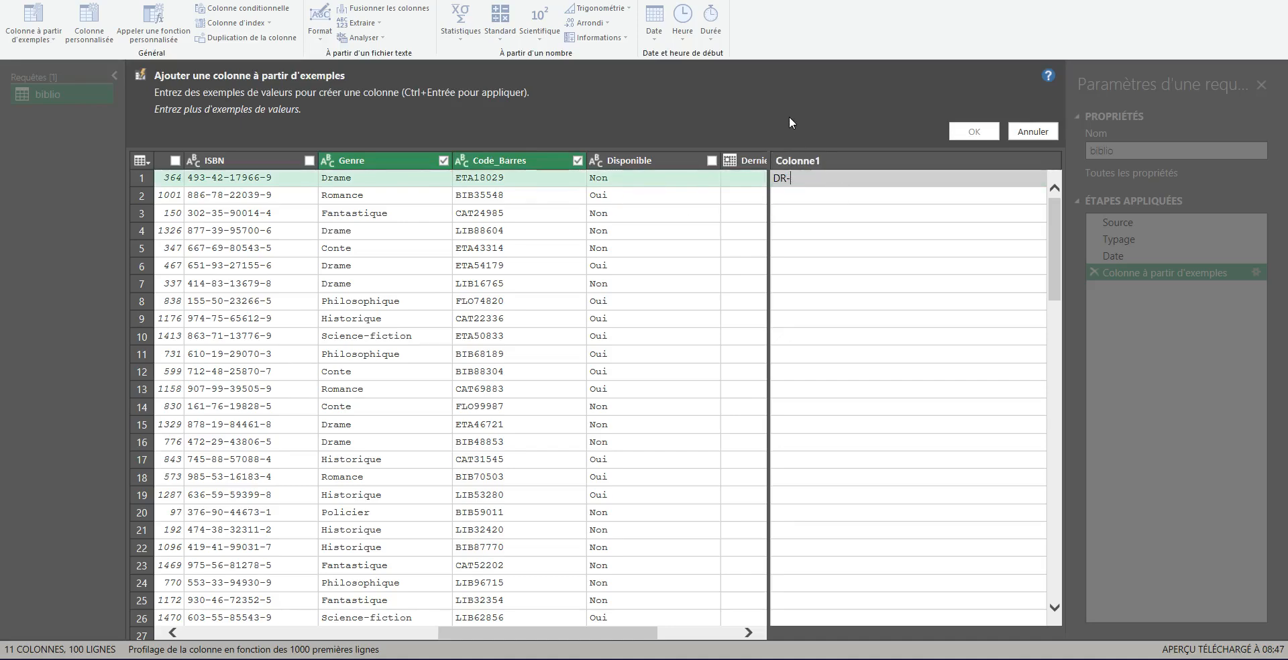
text(18029)
key(Return)
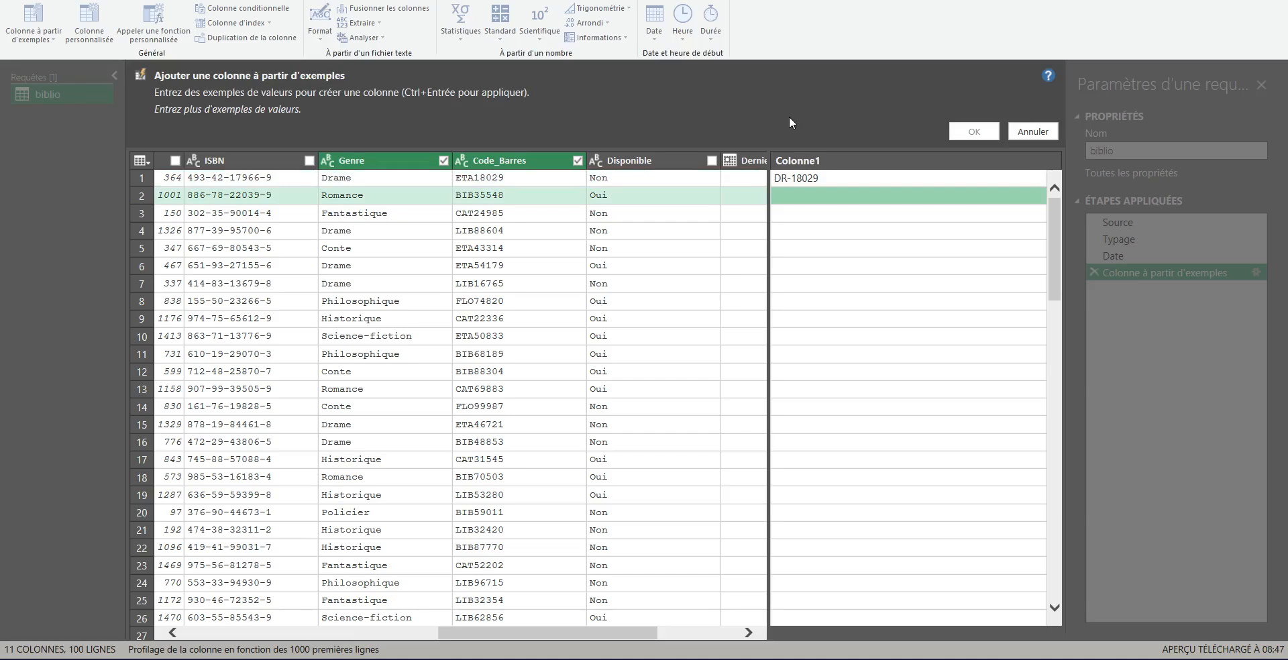
Step: Enter RO-35548 as the second row's example and review the suggested genre-code values
drag(179, 117, 277, 114)
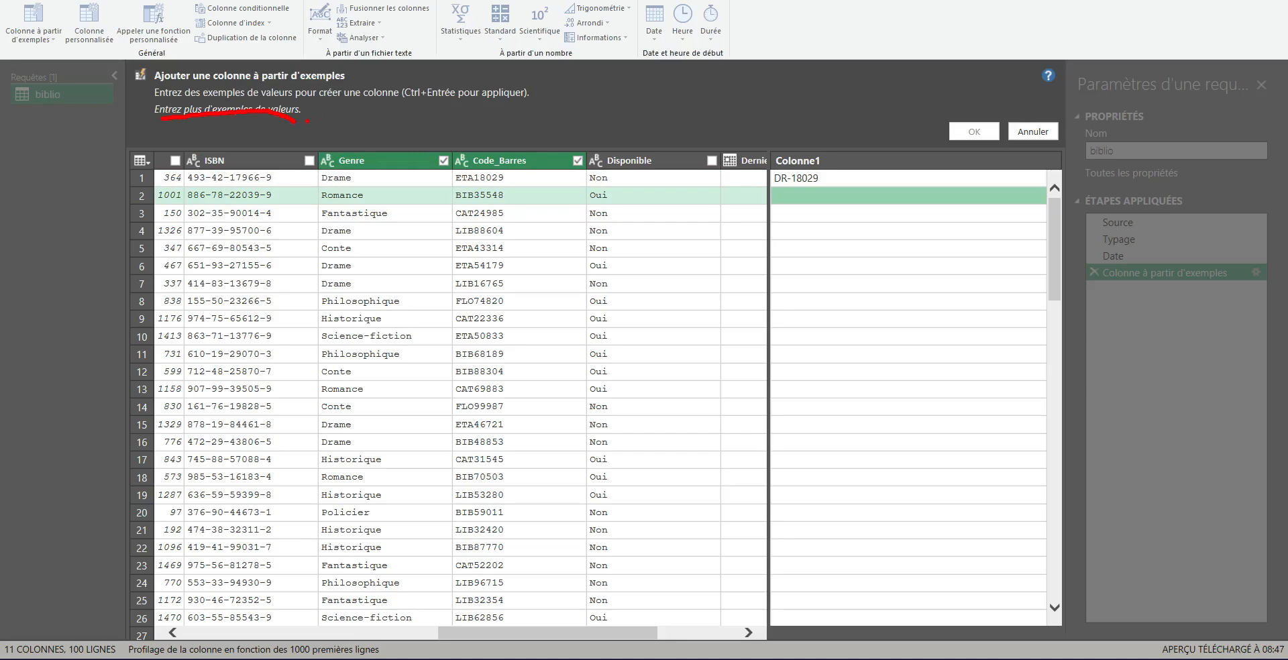
key(Escape)
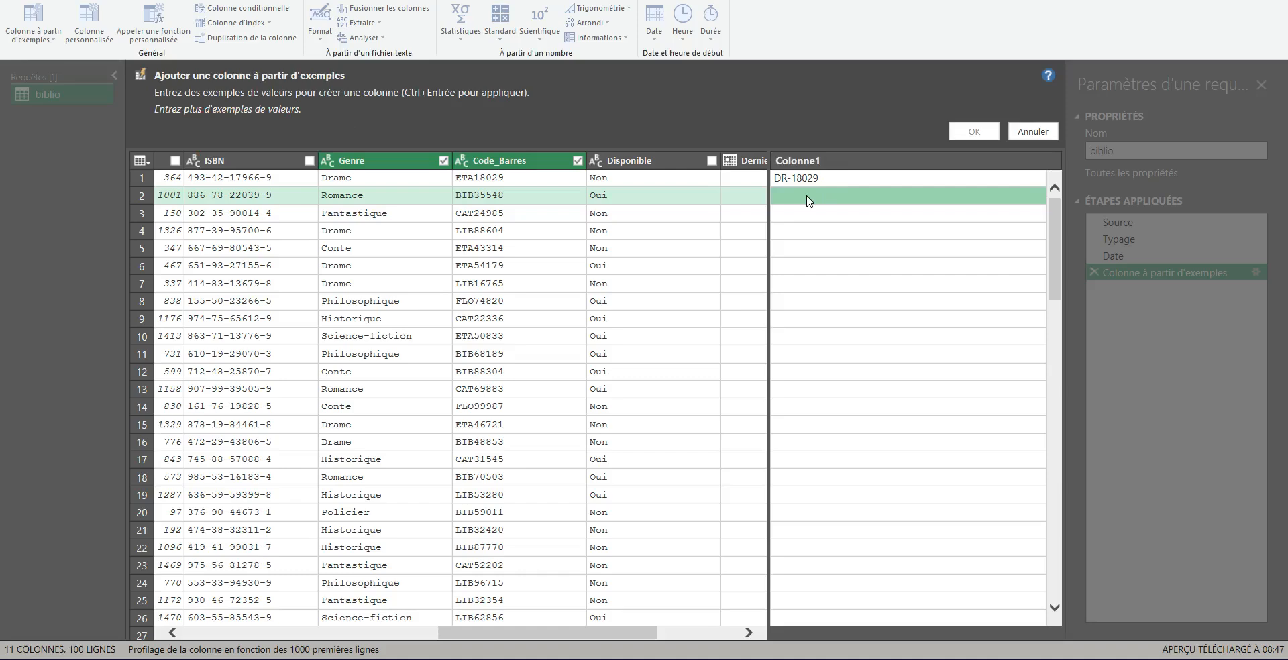
text(RO)
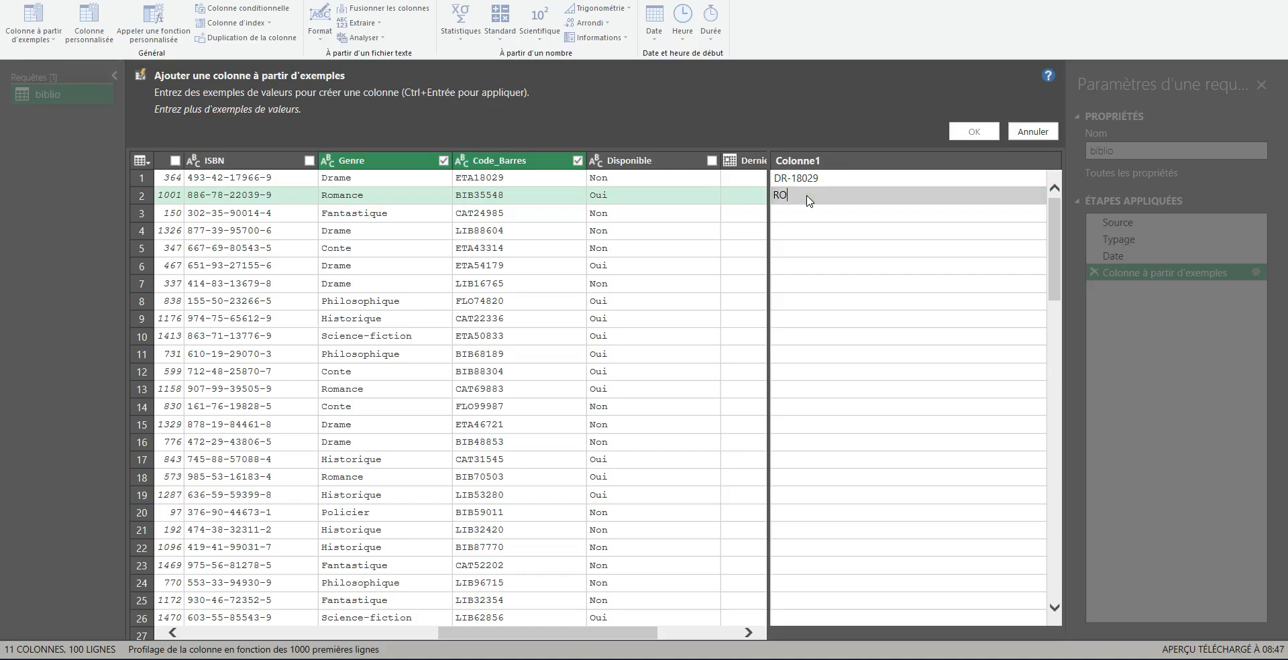
text(-35548)
key(Return)
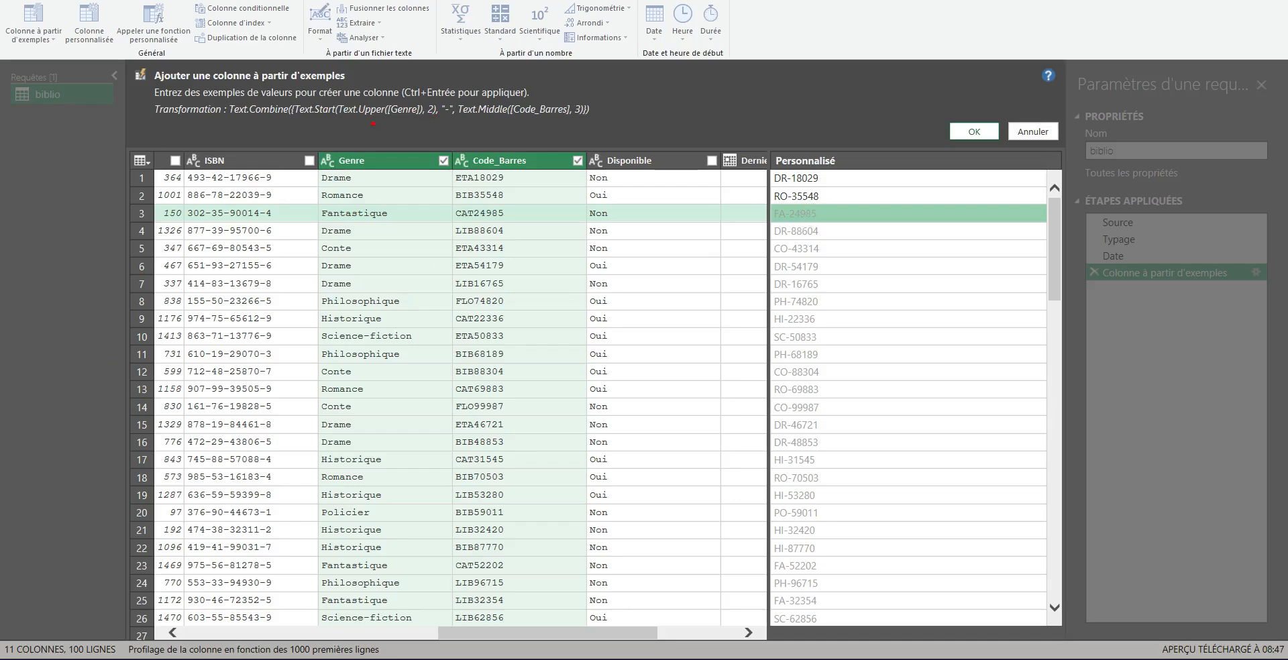
drag(350, 122, 448, 115)
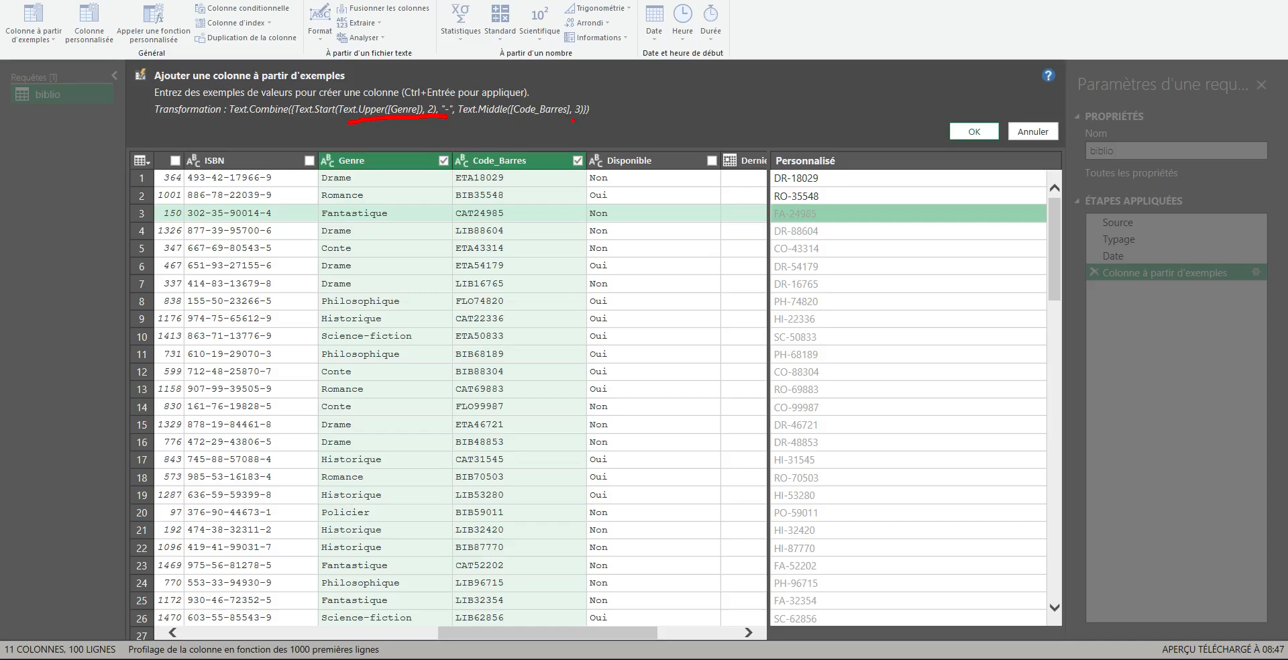
drag(494, 221, 512, 215)
key(Escape)
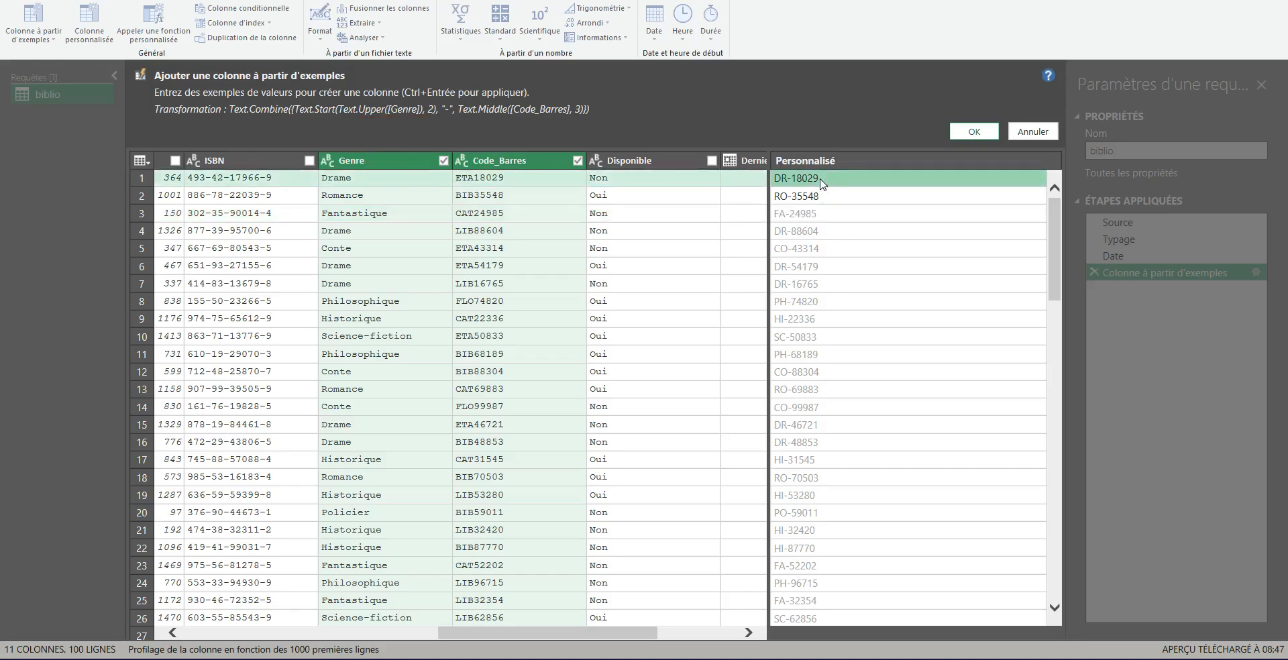
Step: Clear both examples and deselect Genre and Code_Barres as source columns
key(Delete)
key(Up)
key(Delete)
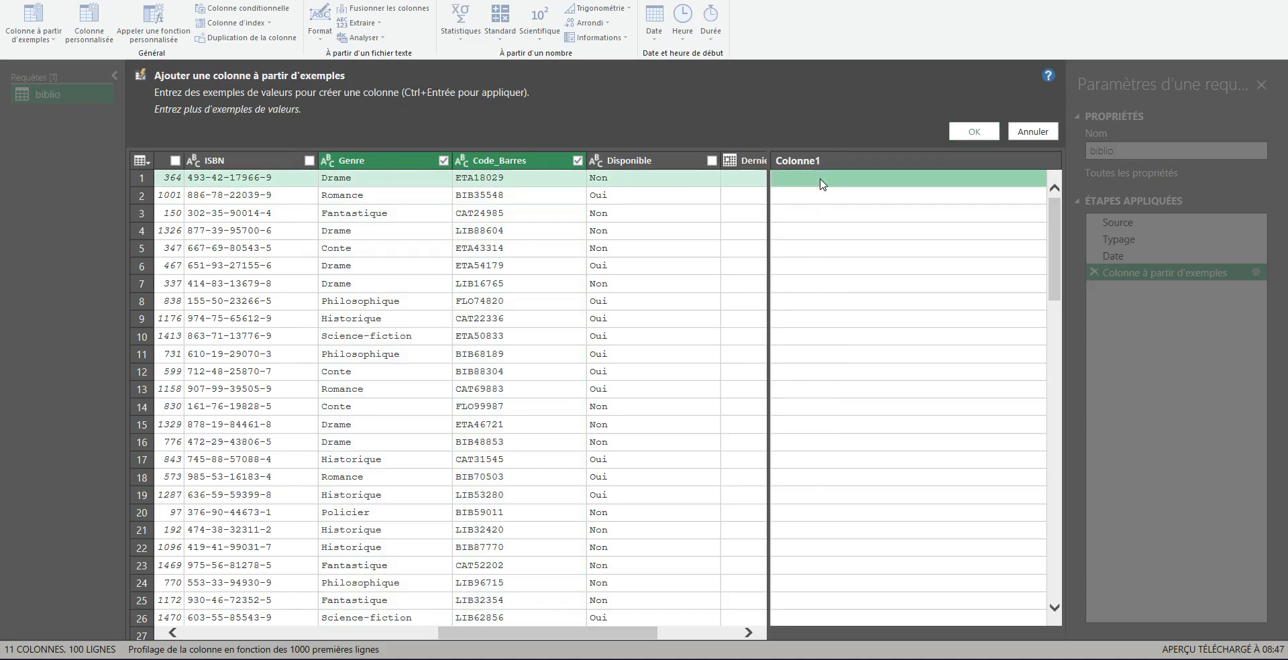
click(443, 160)
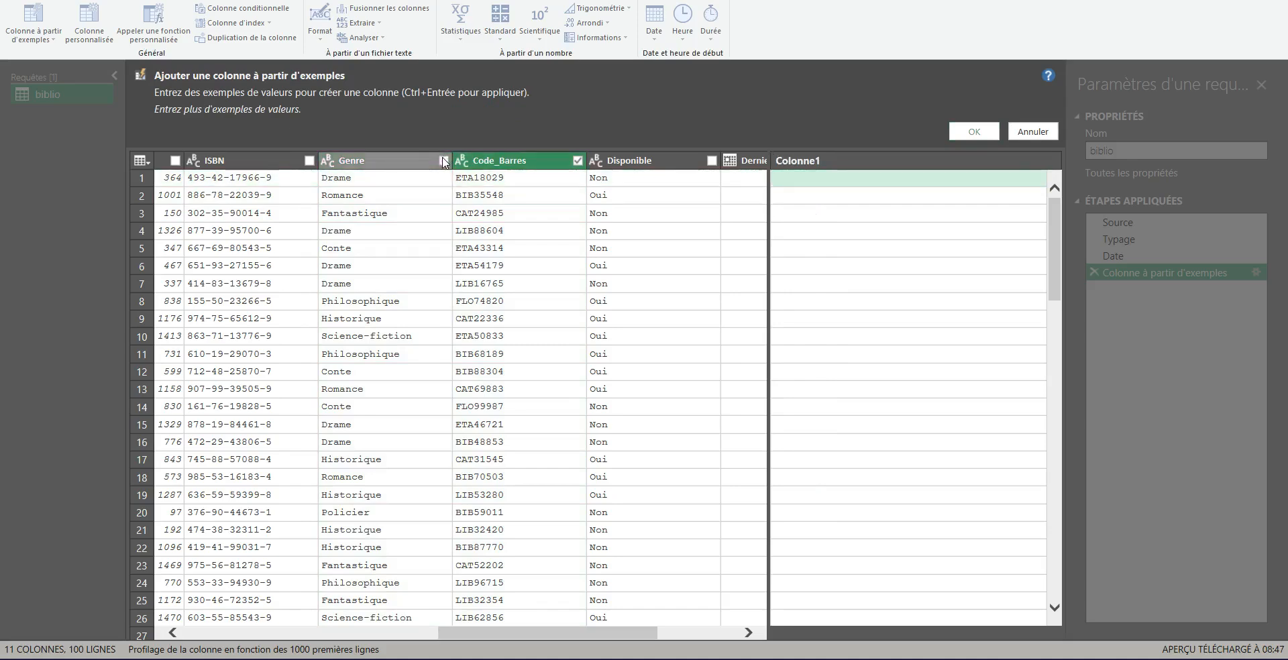
click(578, 160)
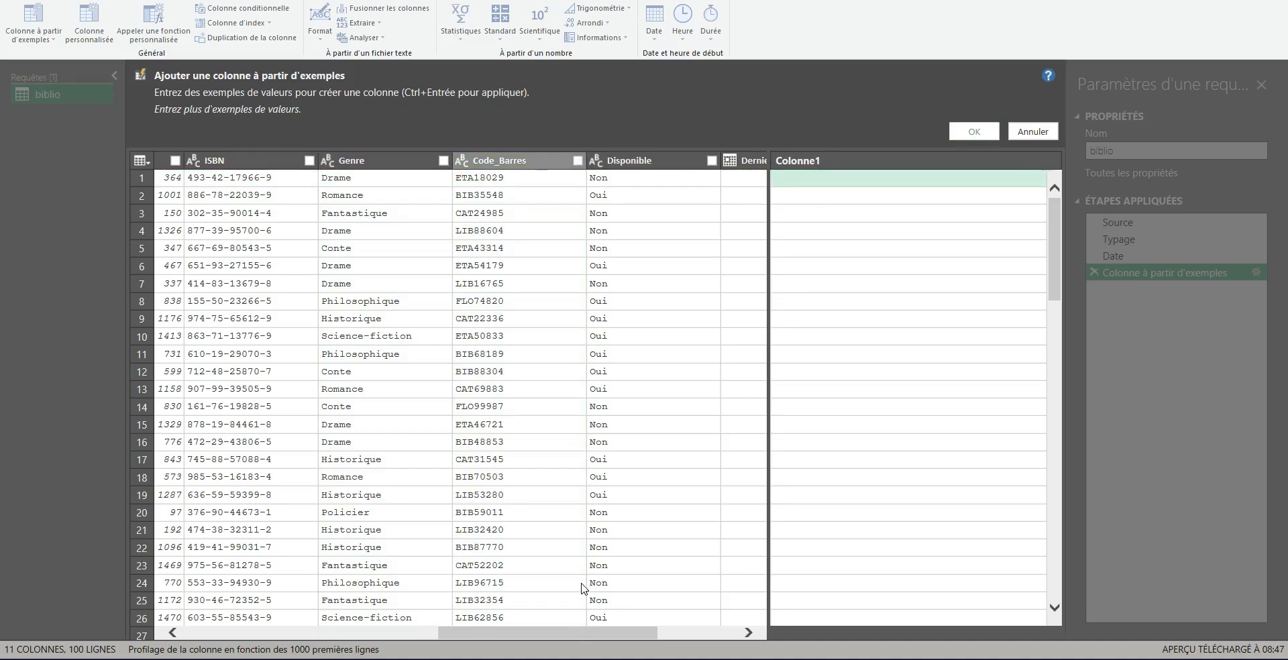
Step: Select Dernier_Emprunt as the source column and enter 22 novembre 2022 as the first row's example
scroll(600, 633, right, 3)
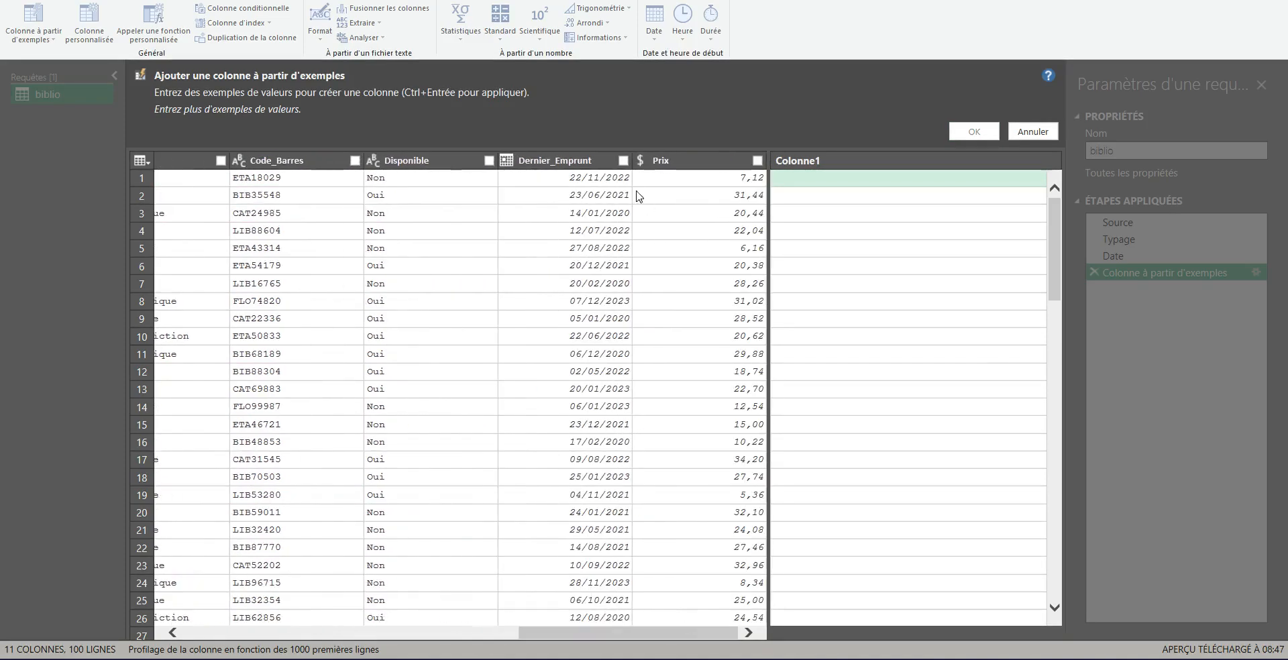
click(623, 161)
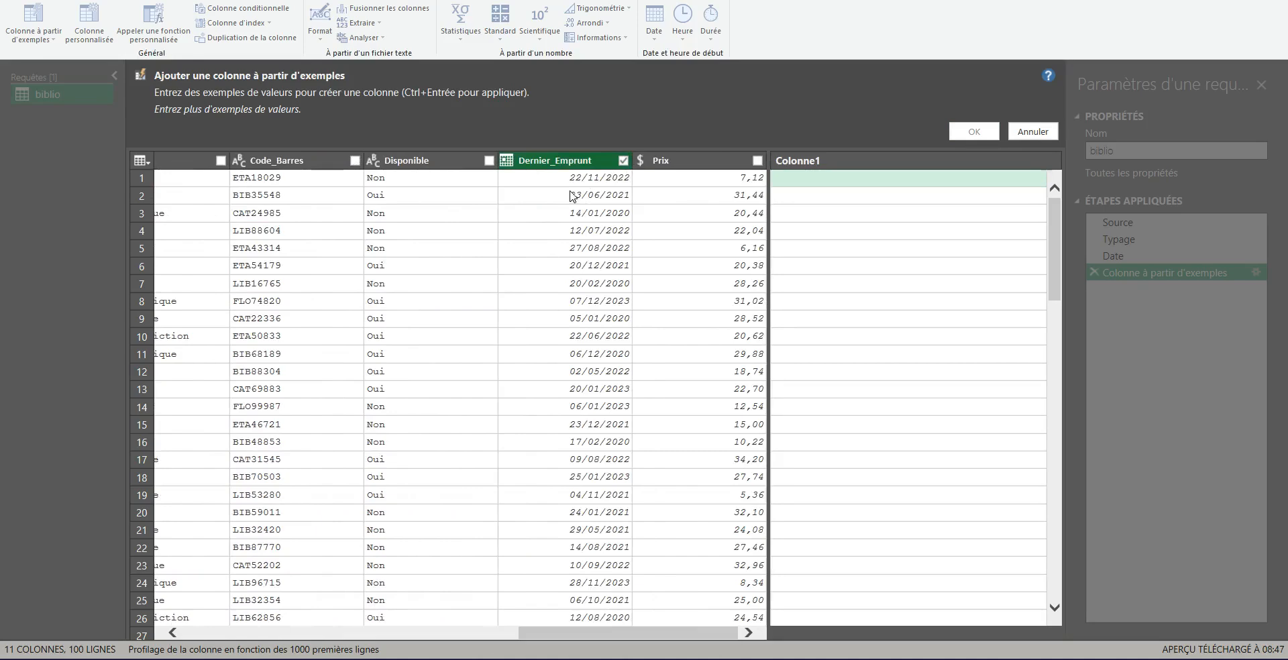
click(792, 180)
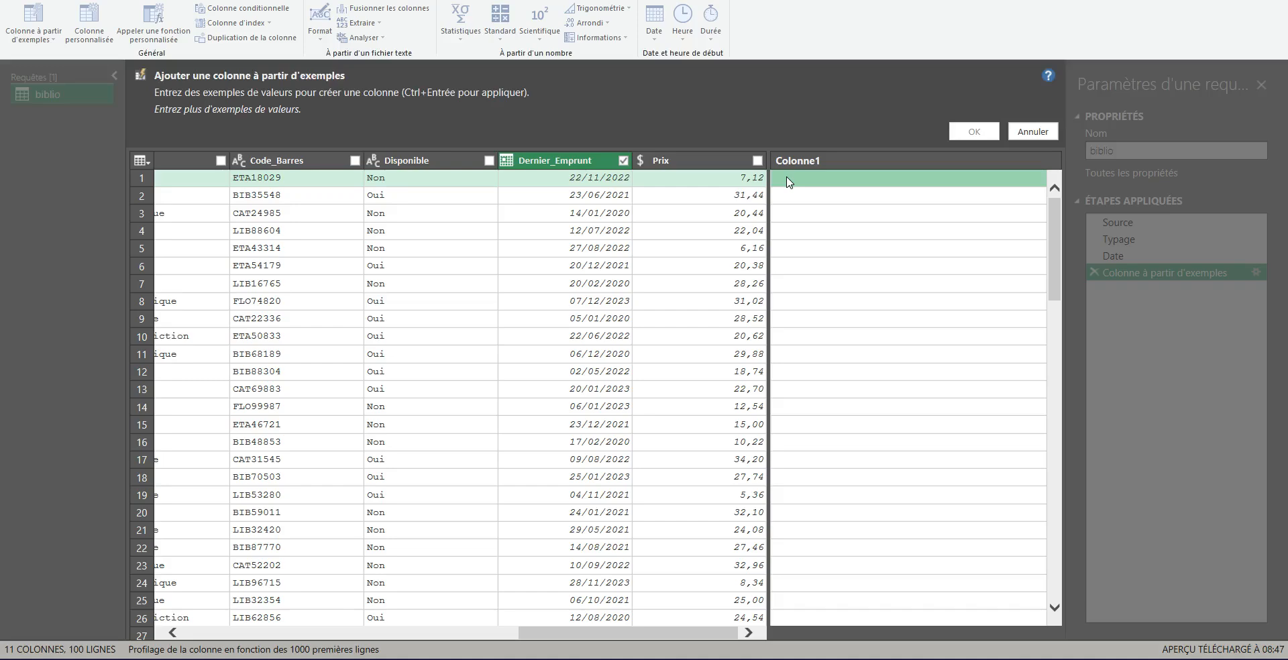
double_click(789, 182)
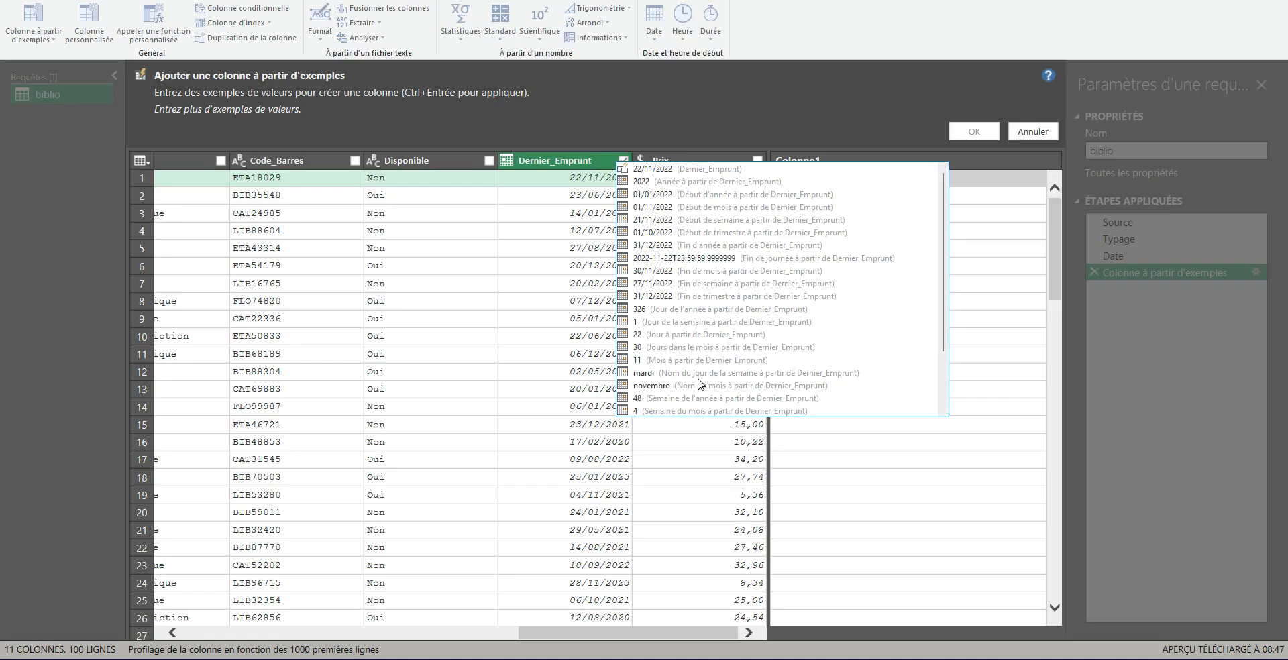
click(988, 281)
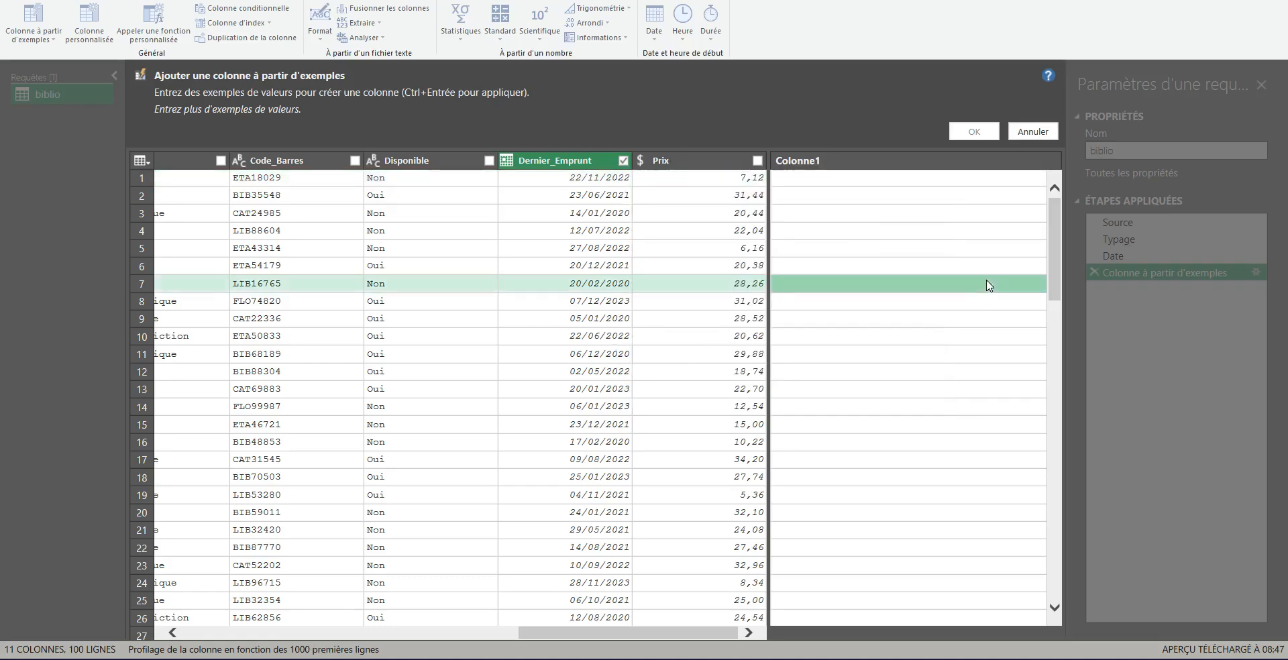
click(823, 177)
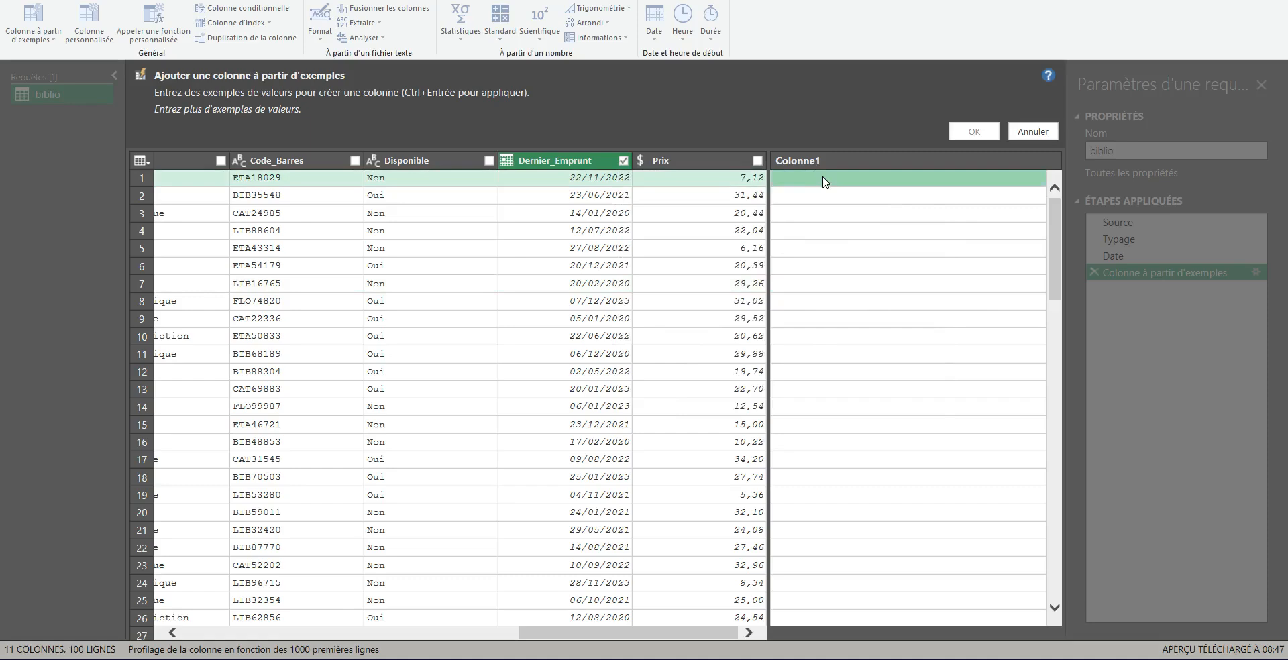
click(824, 180)
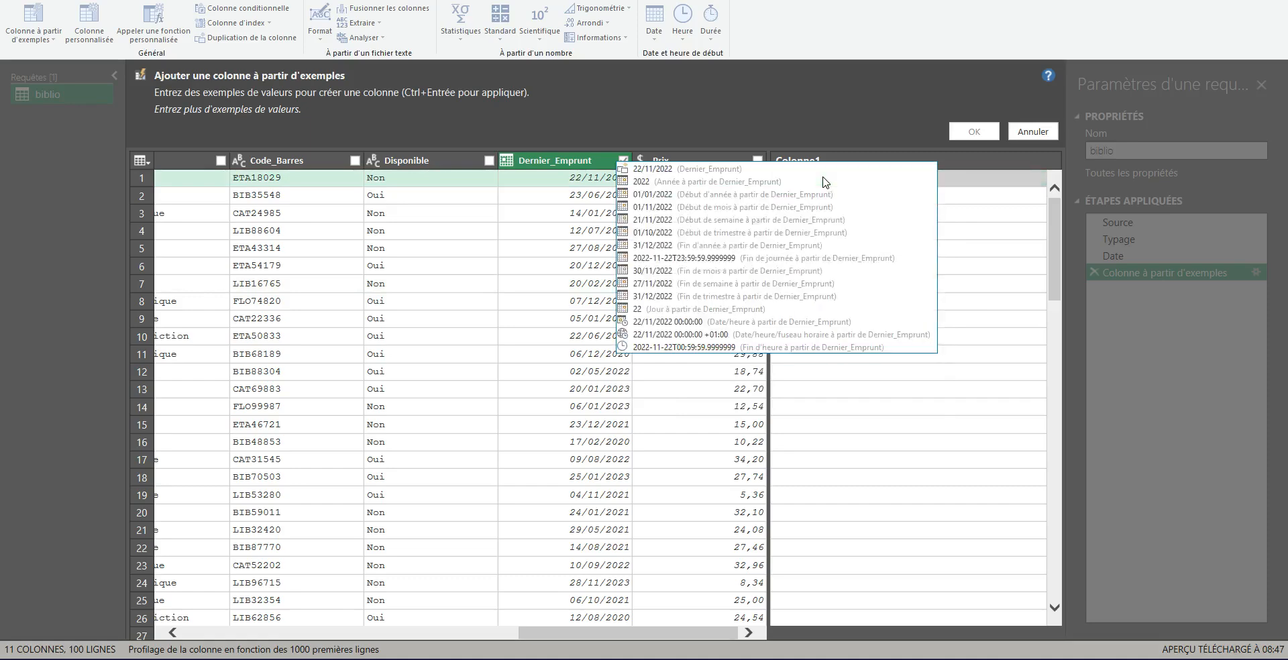
text(22)
click(953, 185)
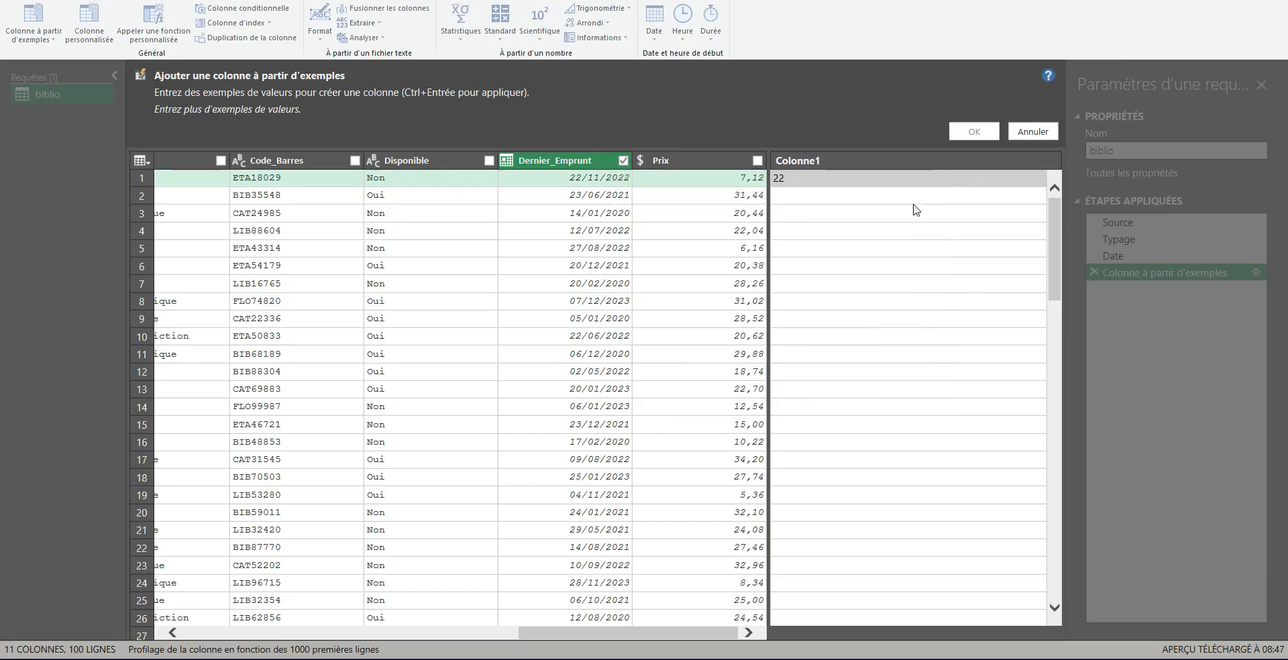
text(novembre 2022)
key(Return)
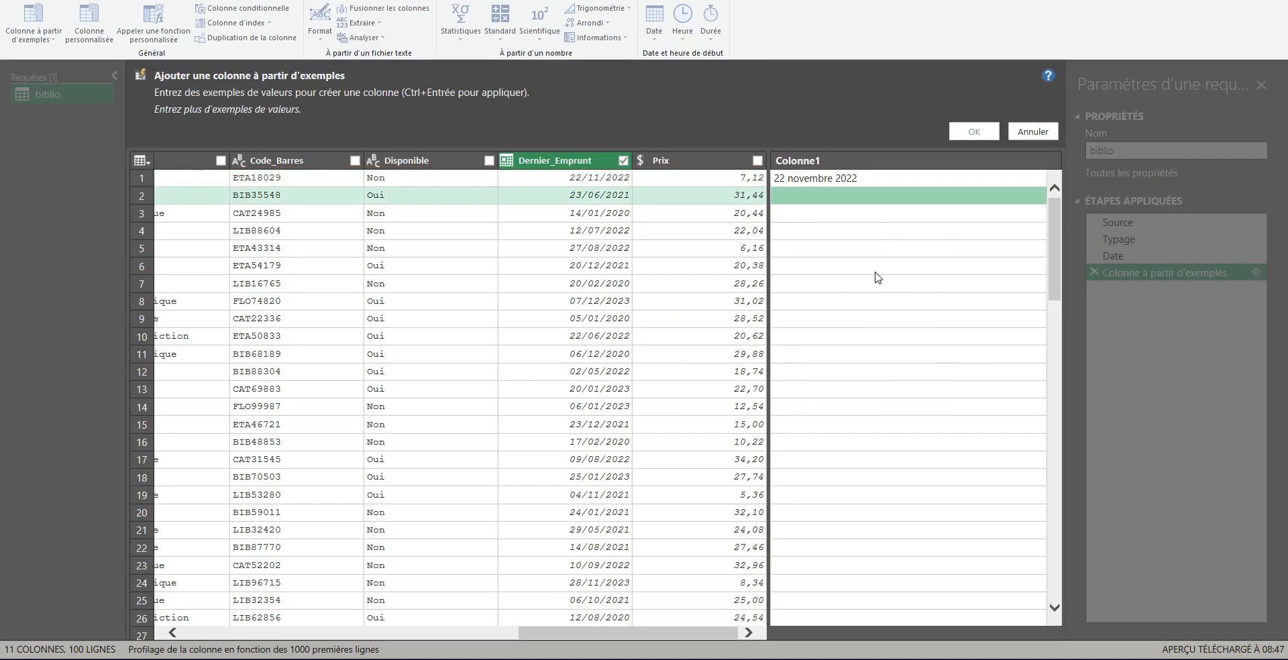
Step: Enter 23 juin 2021 as the second row's example
text(23 juin 2021)
key(Return)
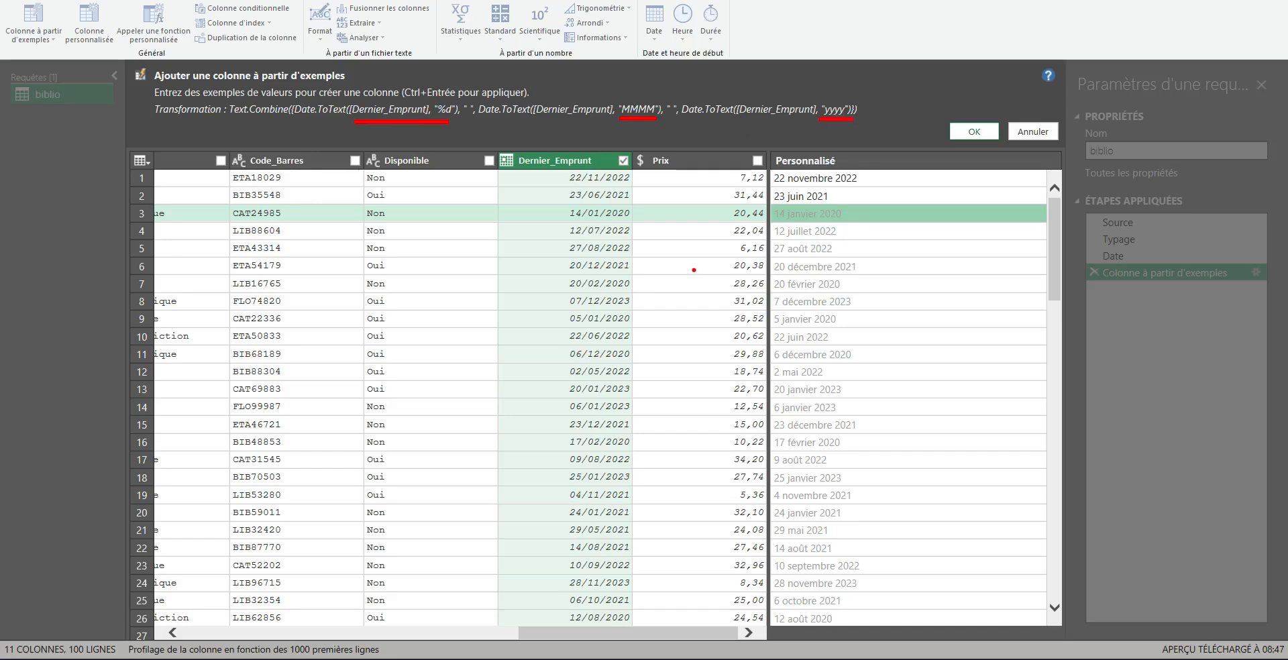
Step: Enter 05 janvier 2020 as the ninth row's example to force two-digit days
click(780, 326)
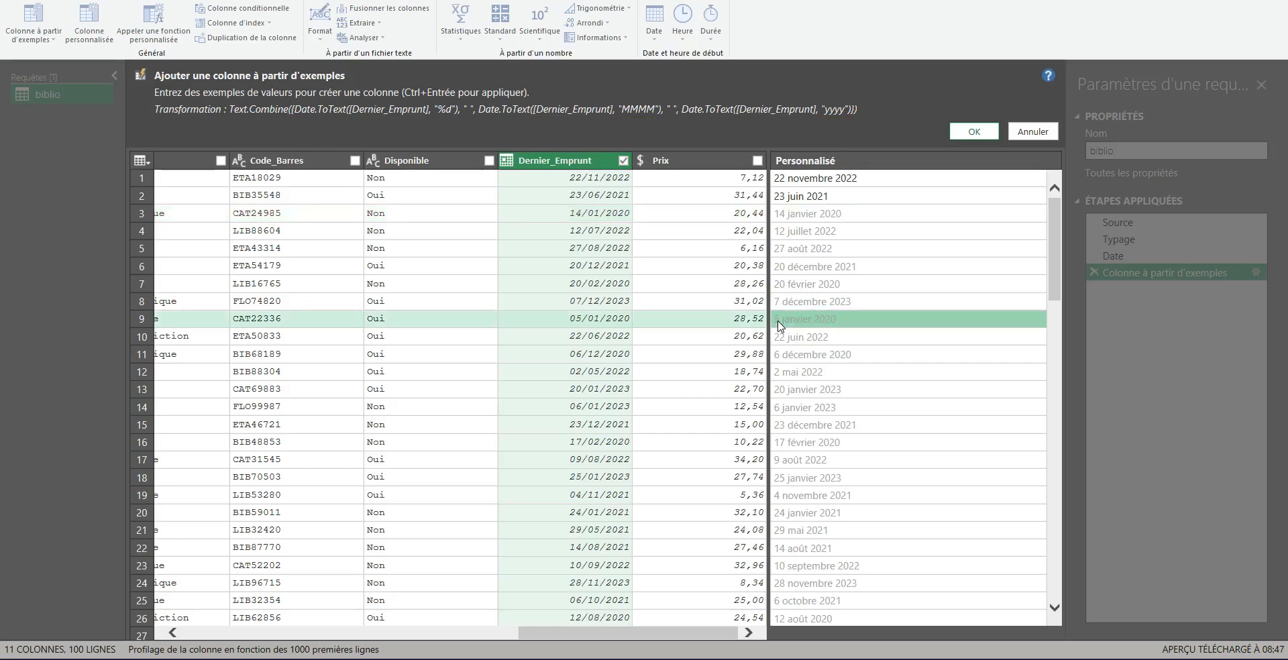
double_click(778, 322)
click(779, 322)
text(05 janvier 2020)
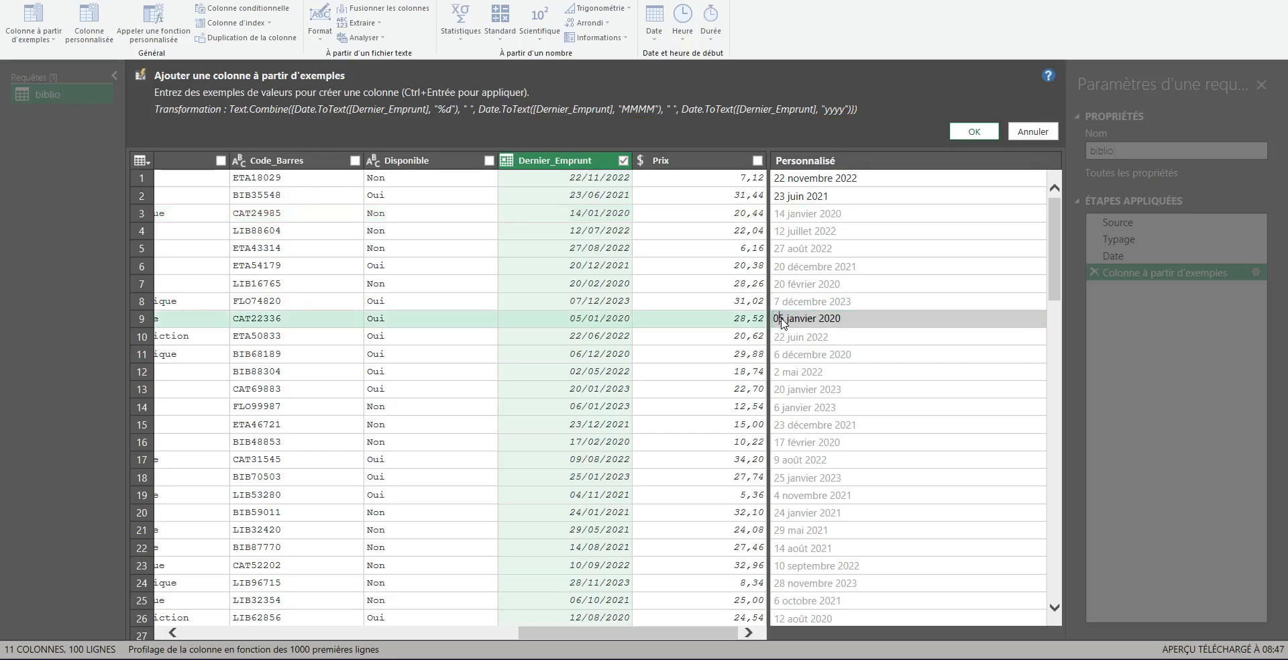
key(Return)
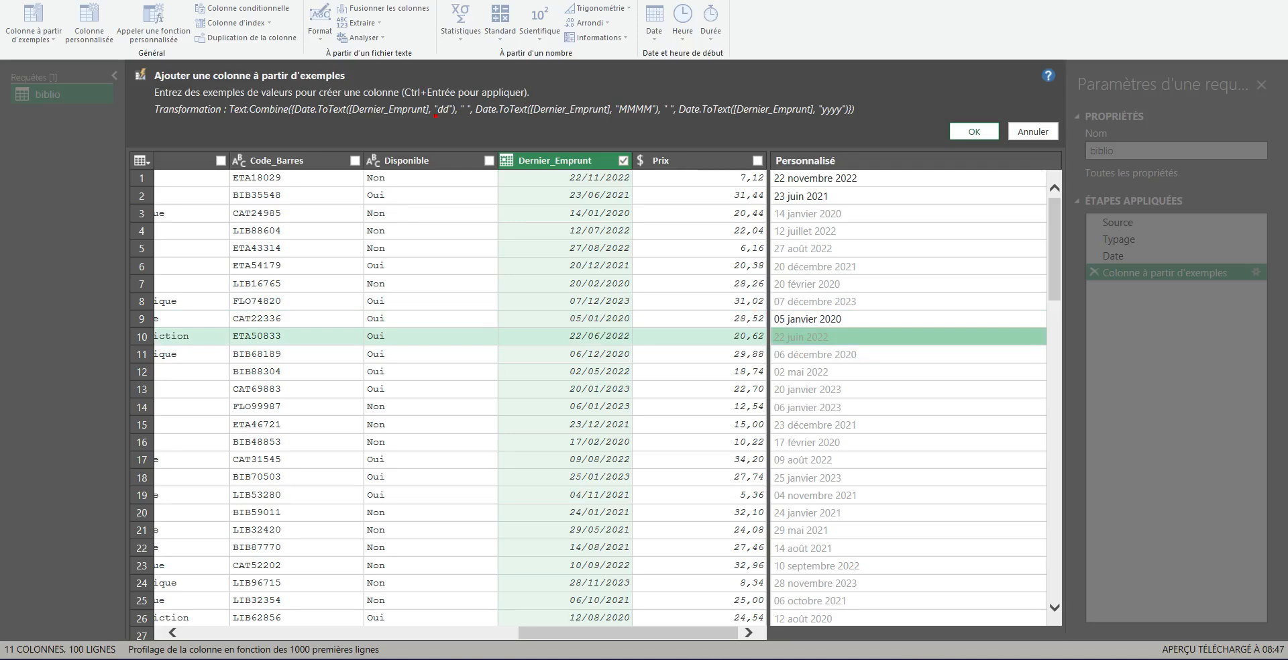
Step: Clear all date examples from the new column
drag(436, 115, 453, 116)
click(843, 320)
key(Delete)
key(Up)
key(Up)
key(Up)
key(Up)
key(Up)
key(Up)
key(Up)
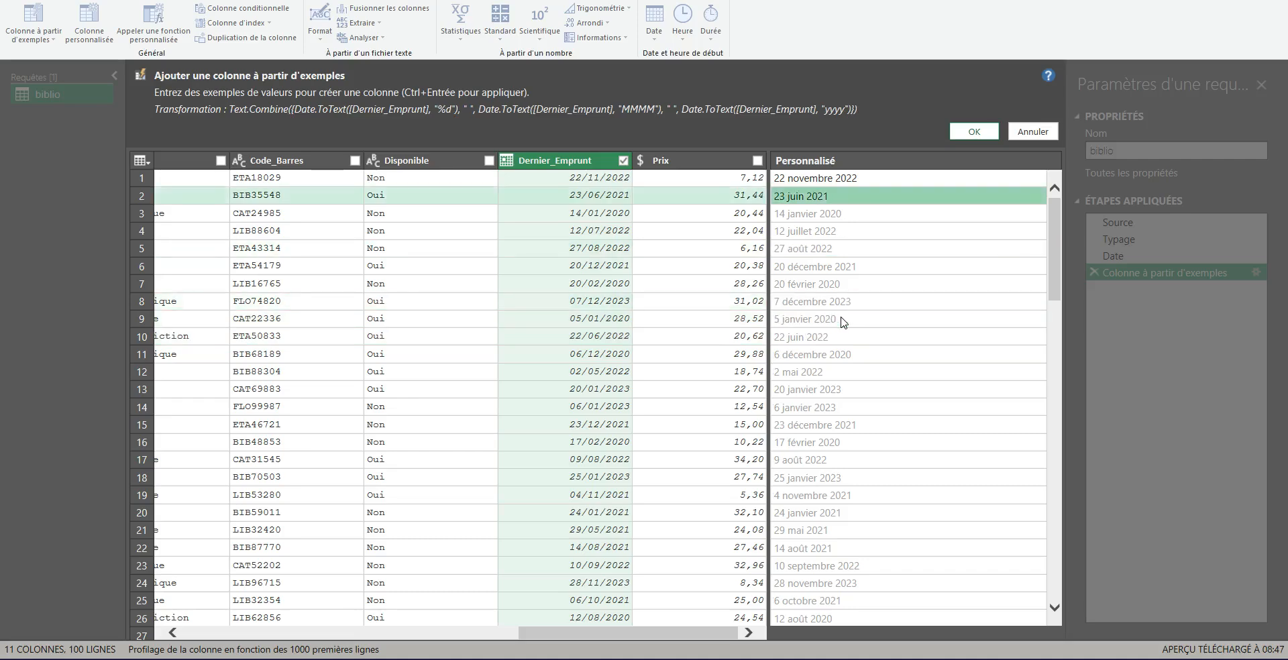
key(Delete)
key(Up)
key(Delete)
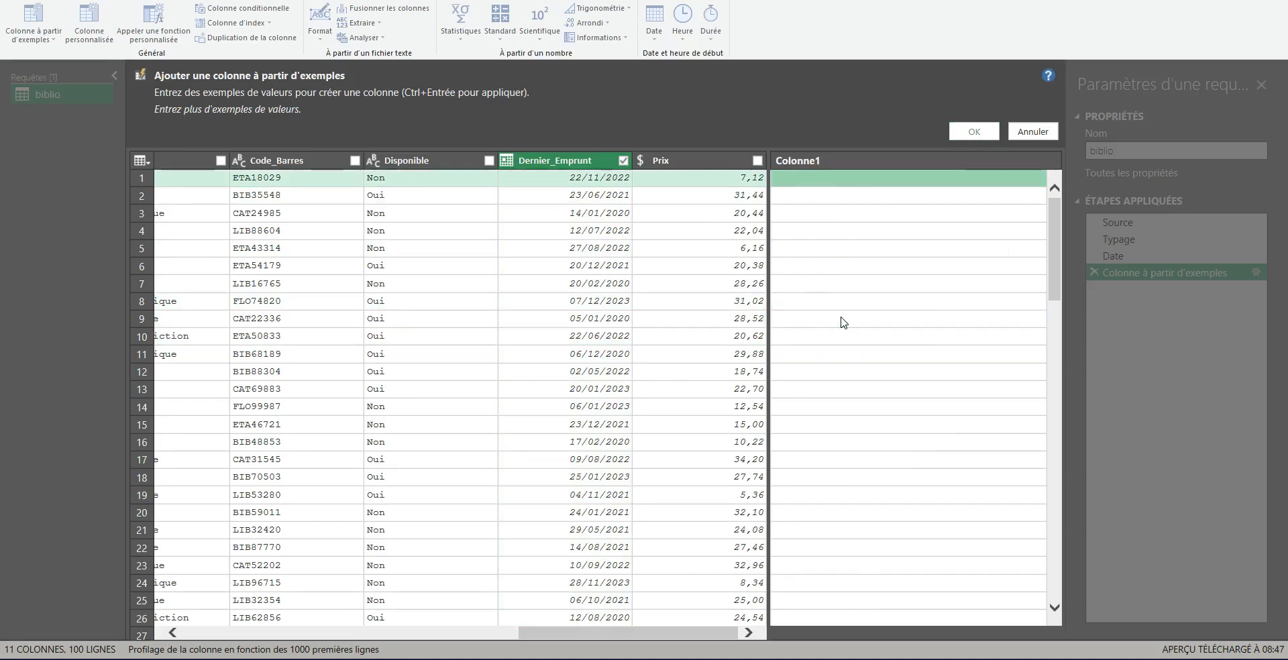
Step: Enter mardi 22 NOVEMBRE 2022 as the first row's example
text(mardfi)
key(BackSpace)
key(BackSpace)
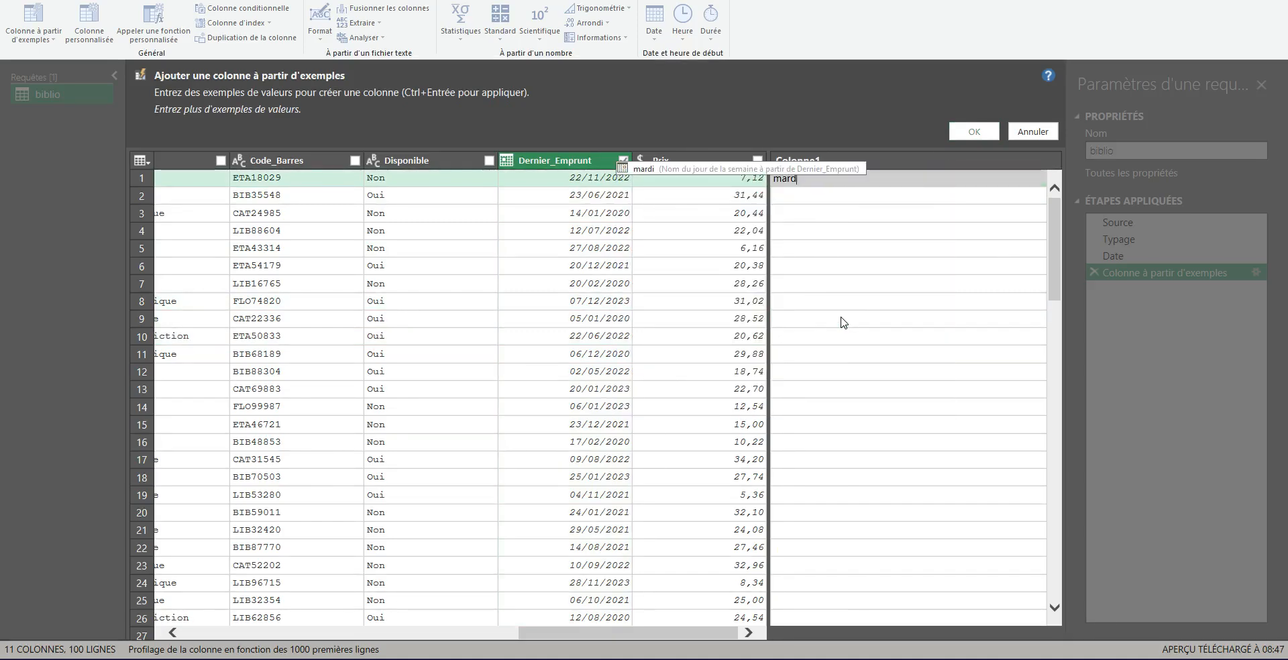
text(i 22)
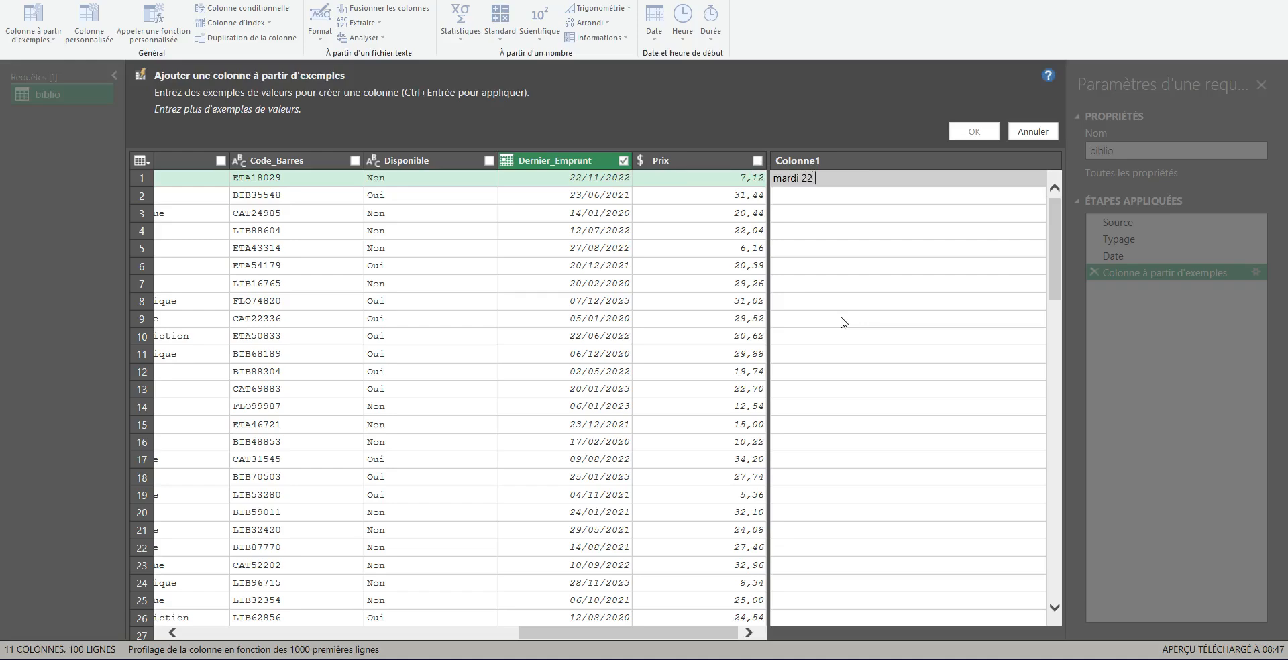
text( NOVEMBRE 2022)
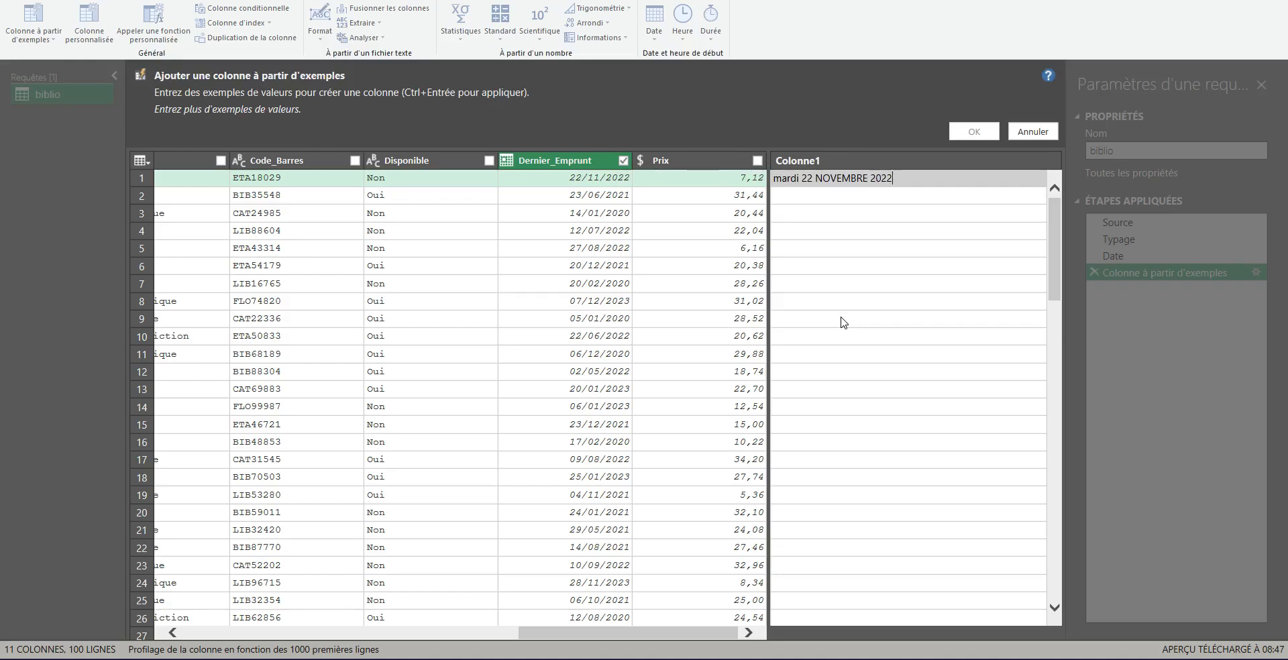
key(Return)
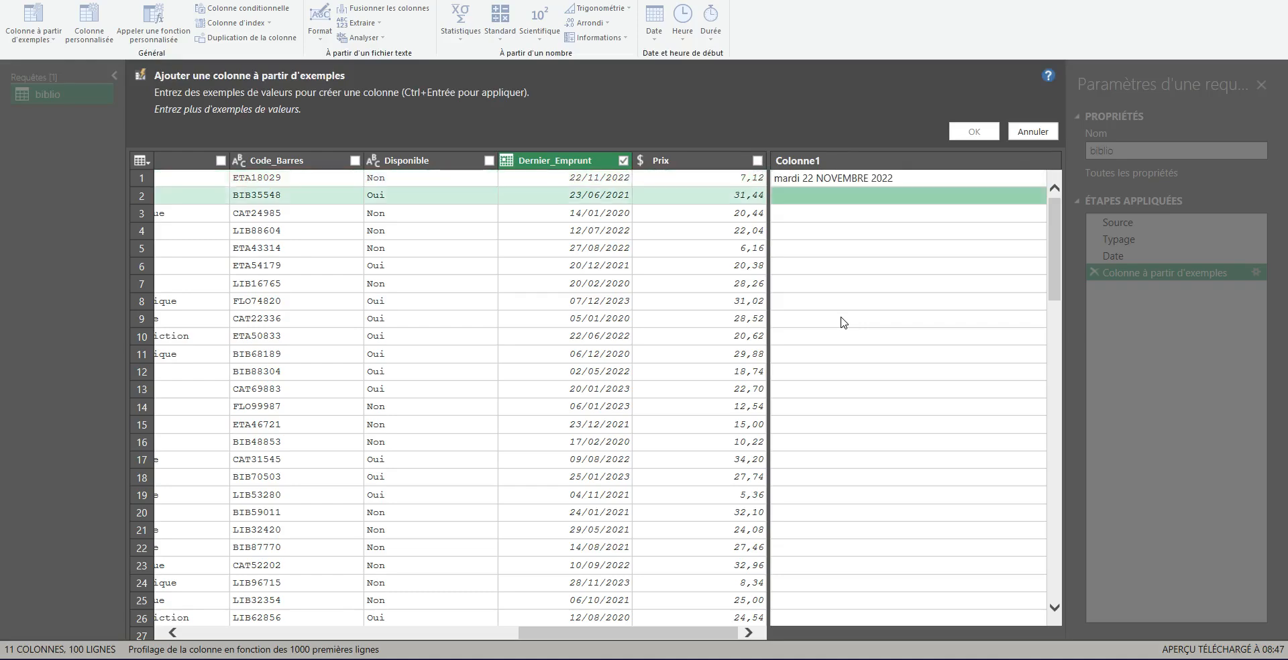
Step: Enter mercredi 23 JUIN 2021 as the second row's example
text(mercredi)
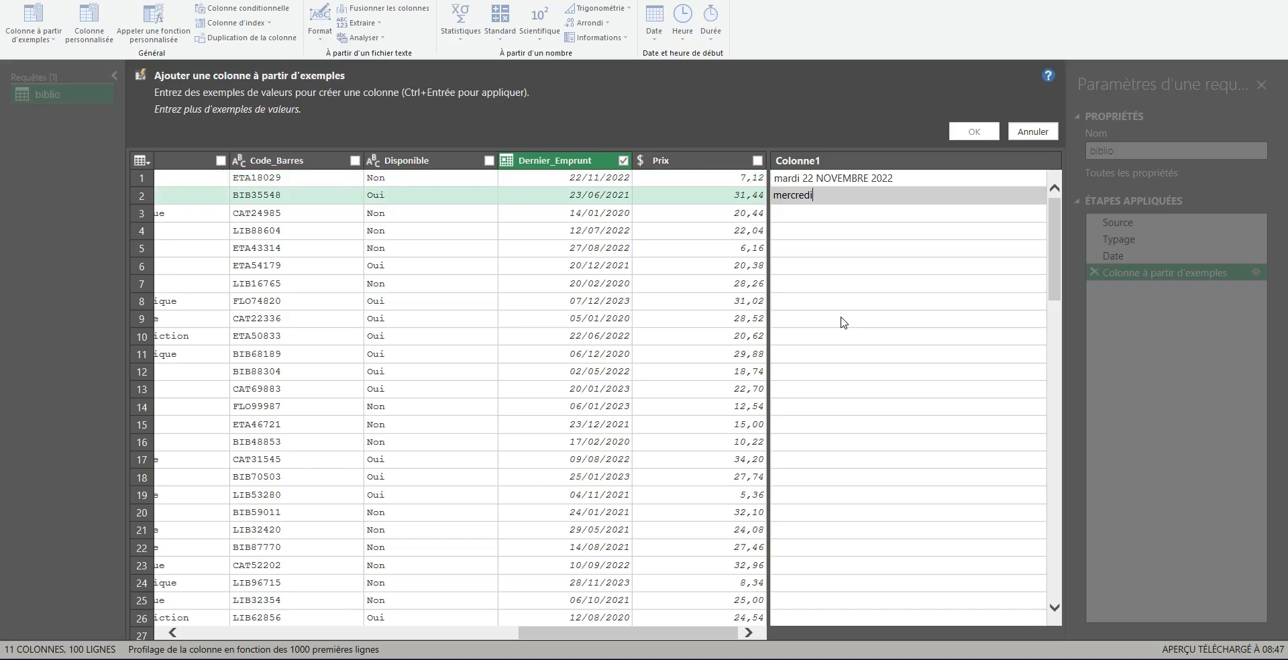
text( 23 JUIN 2021)
key(Return)
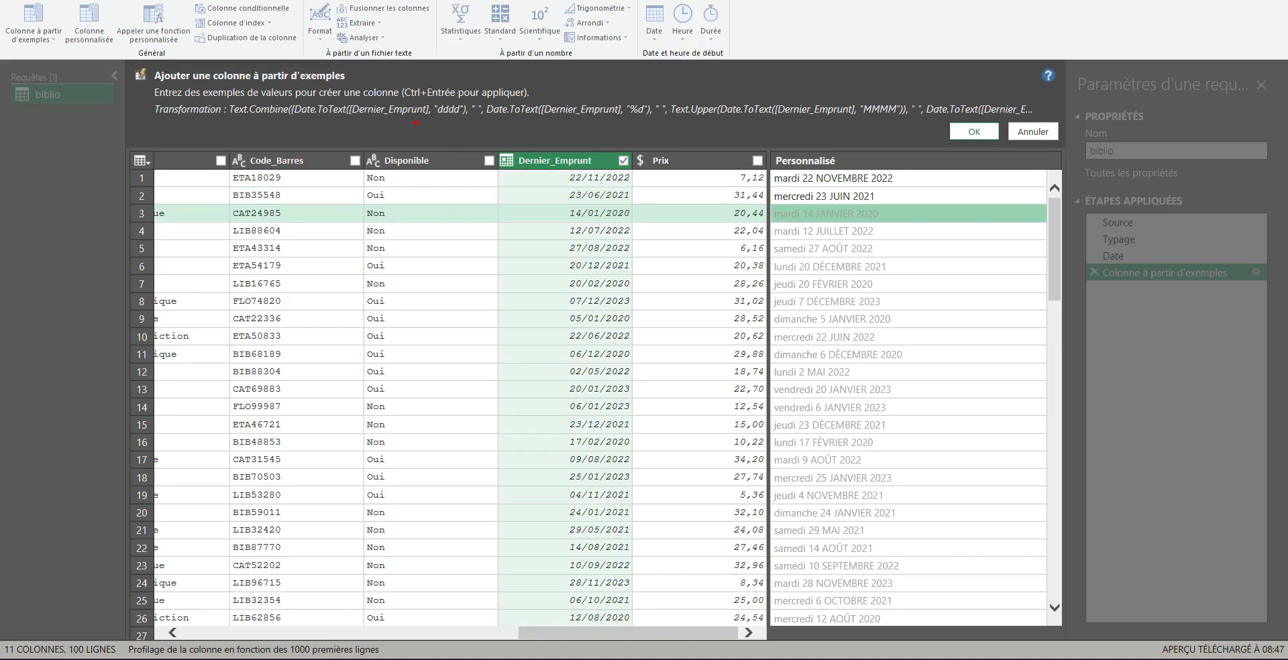
Step: Review the generated transformation formula and clear both weekday-date examples
drag(430, 117, 460, 117)
drag(629, 122, 645, 123)
drag(871, 119, 916, 118)
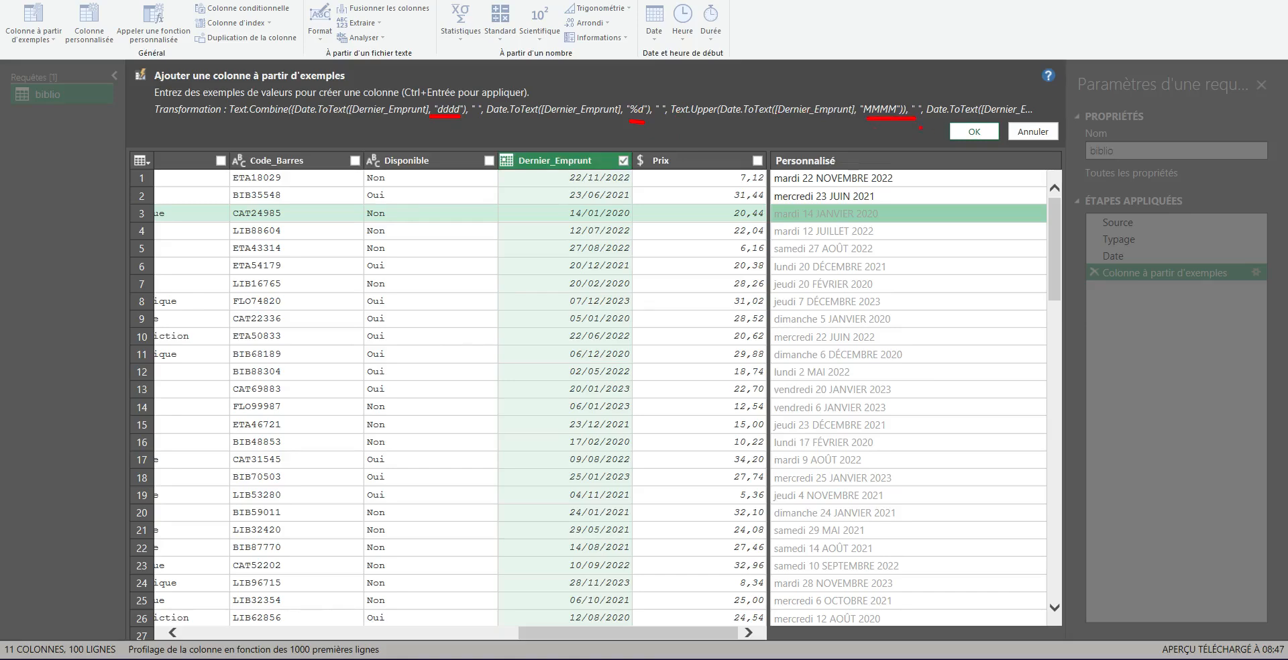
drag(692, 118, 721, 117)
key(Escape)
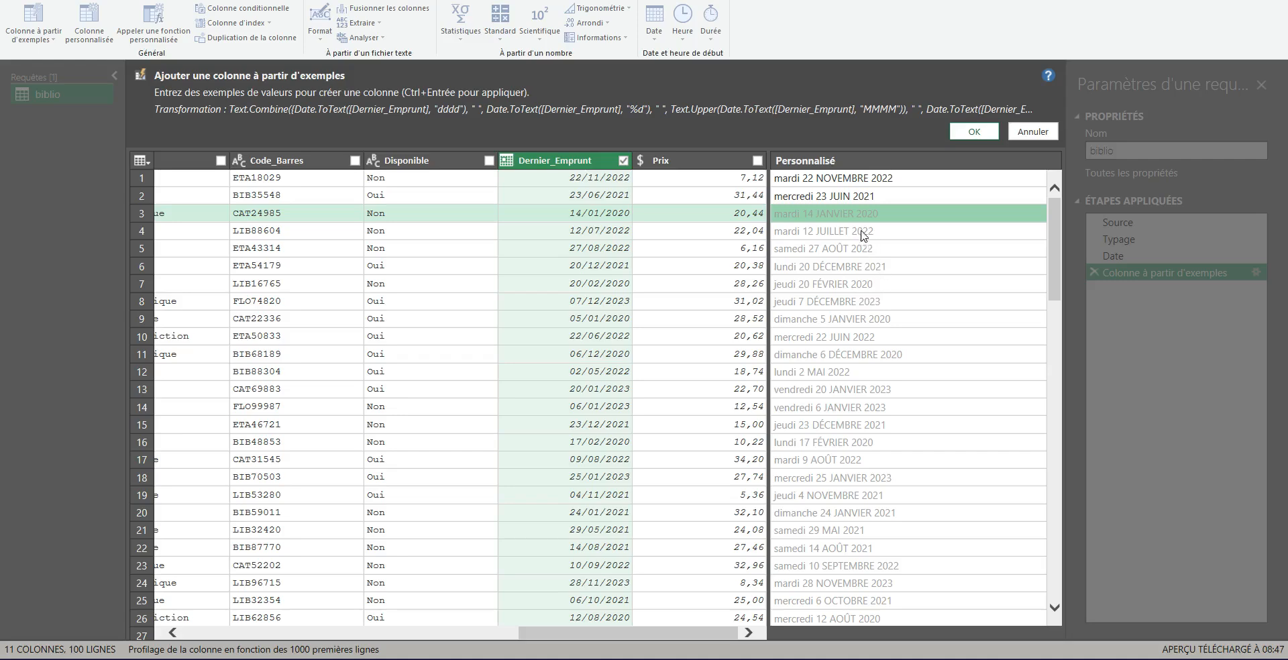
click(852, 203)
key(Delete)
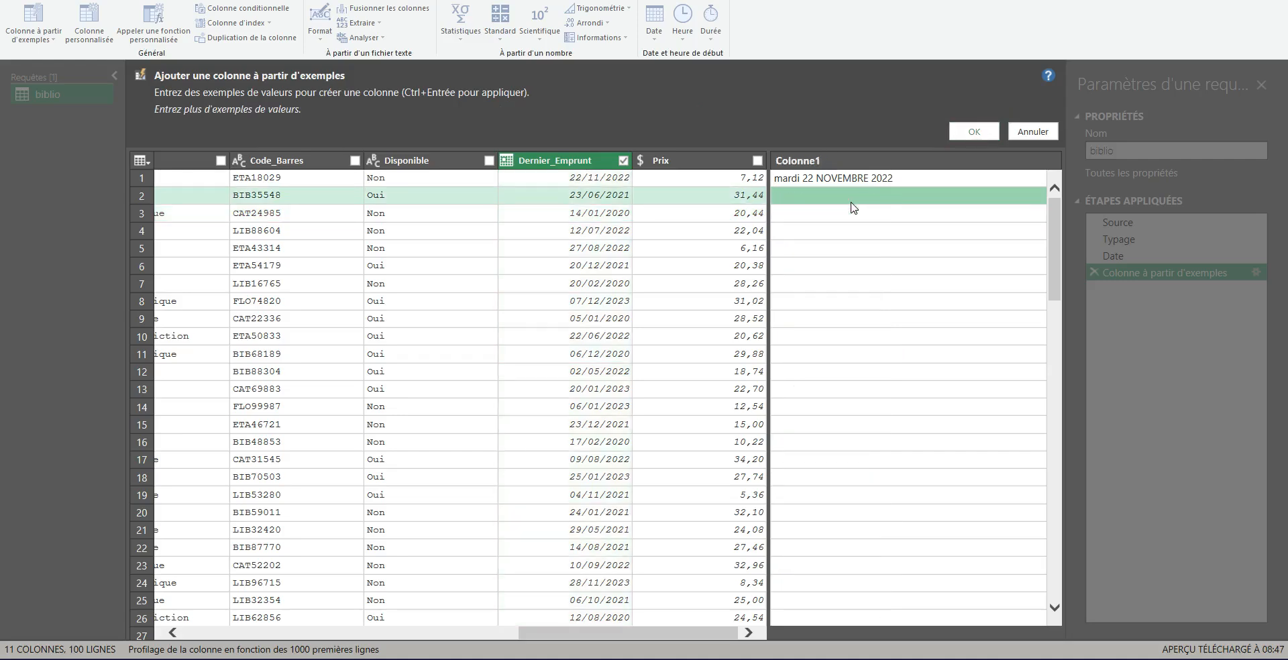
key(Up)
key(Delete)
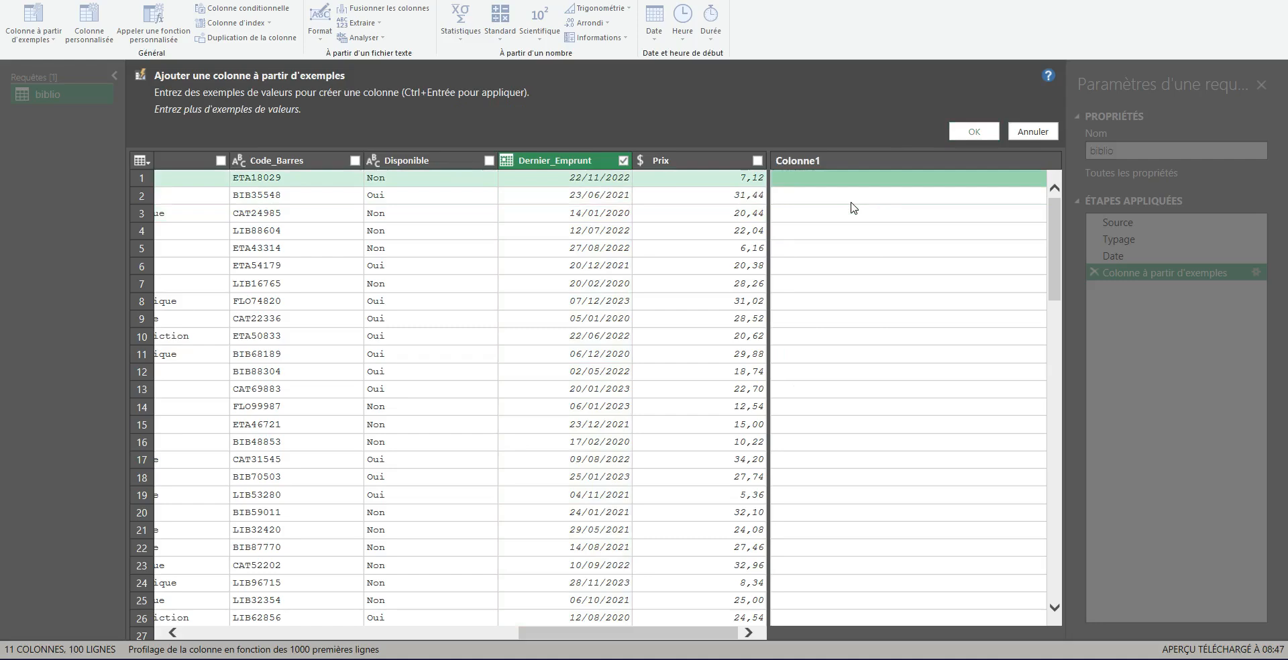
key(Return)
text(Tril)
key(BackSpace)
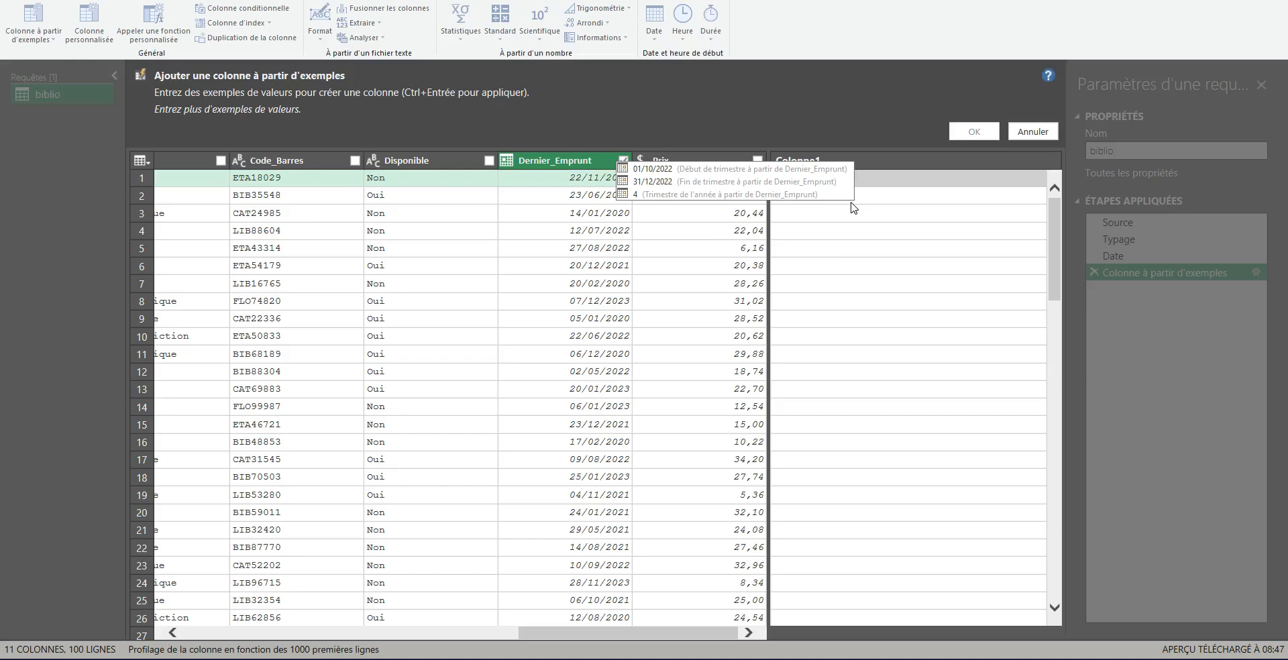
key(BackSpace)
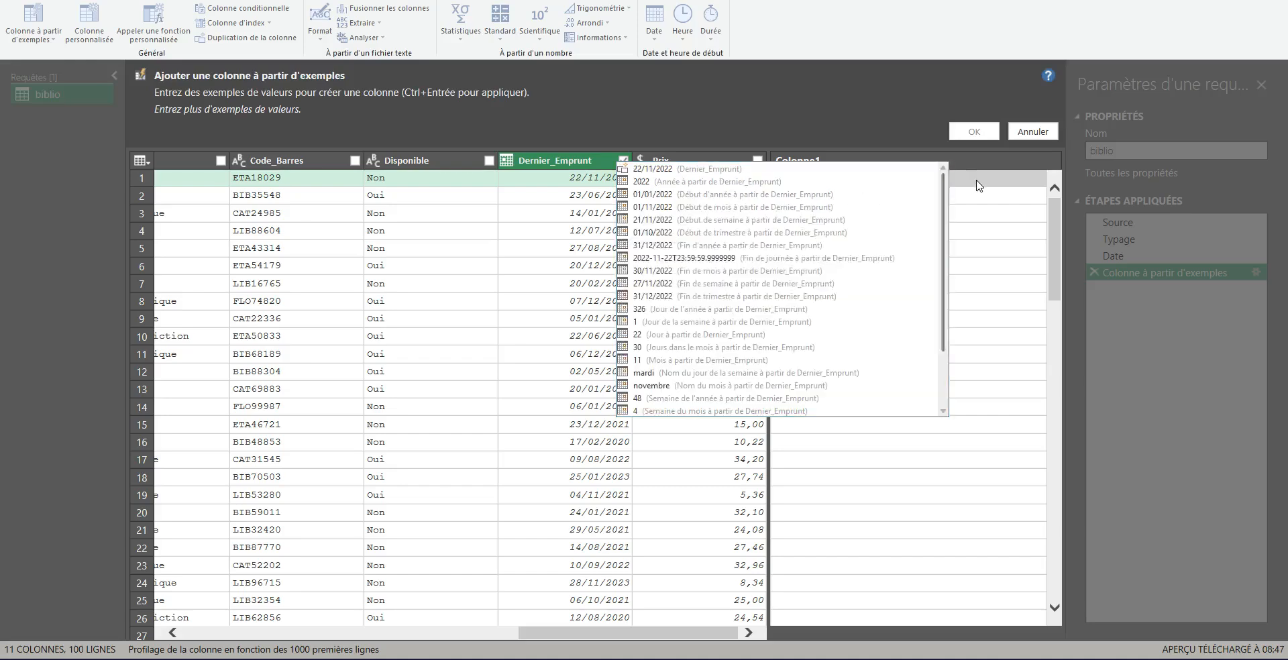
click(973, 185)
click(976, 185)
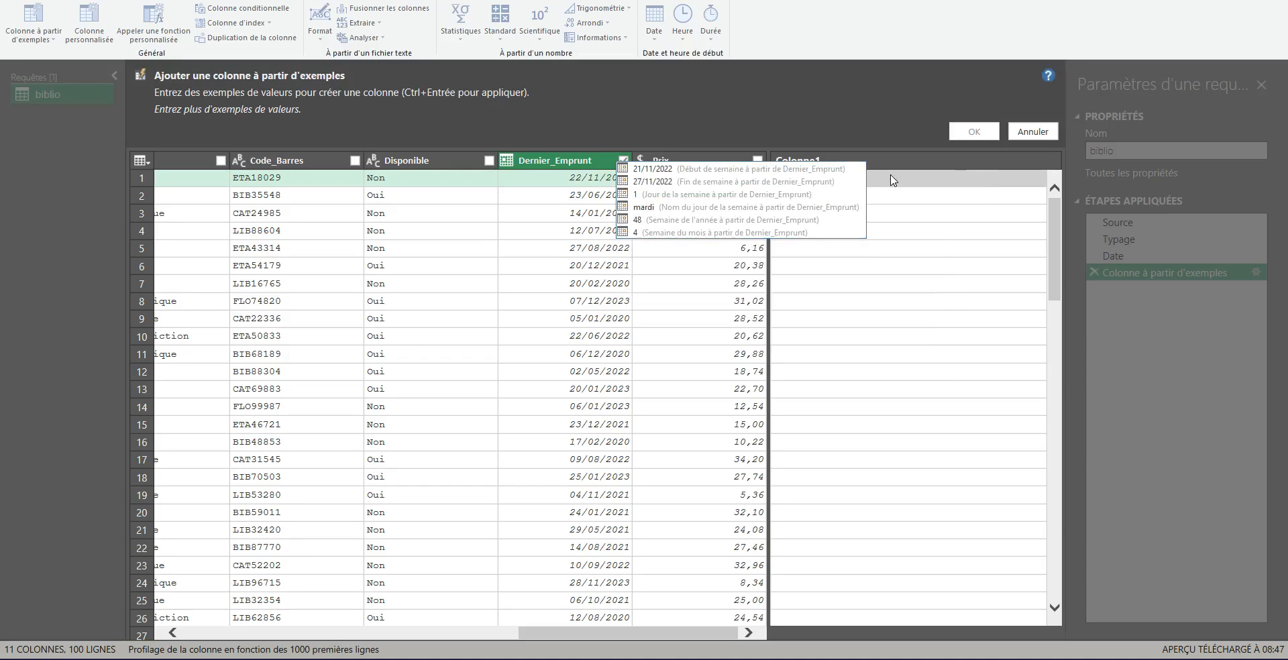
text(sem)
click(920, 249)
click(841, 189)
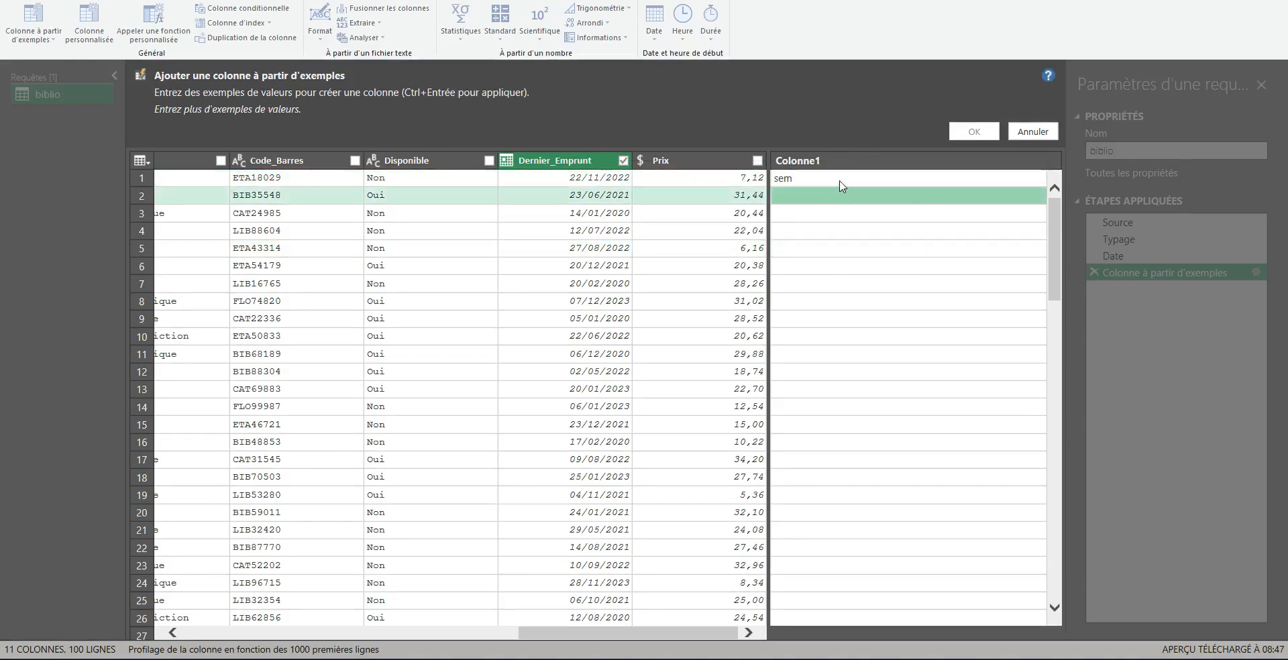
click(840, 181)
key(Delete)
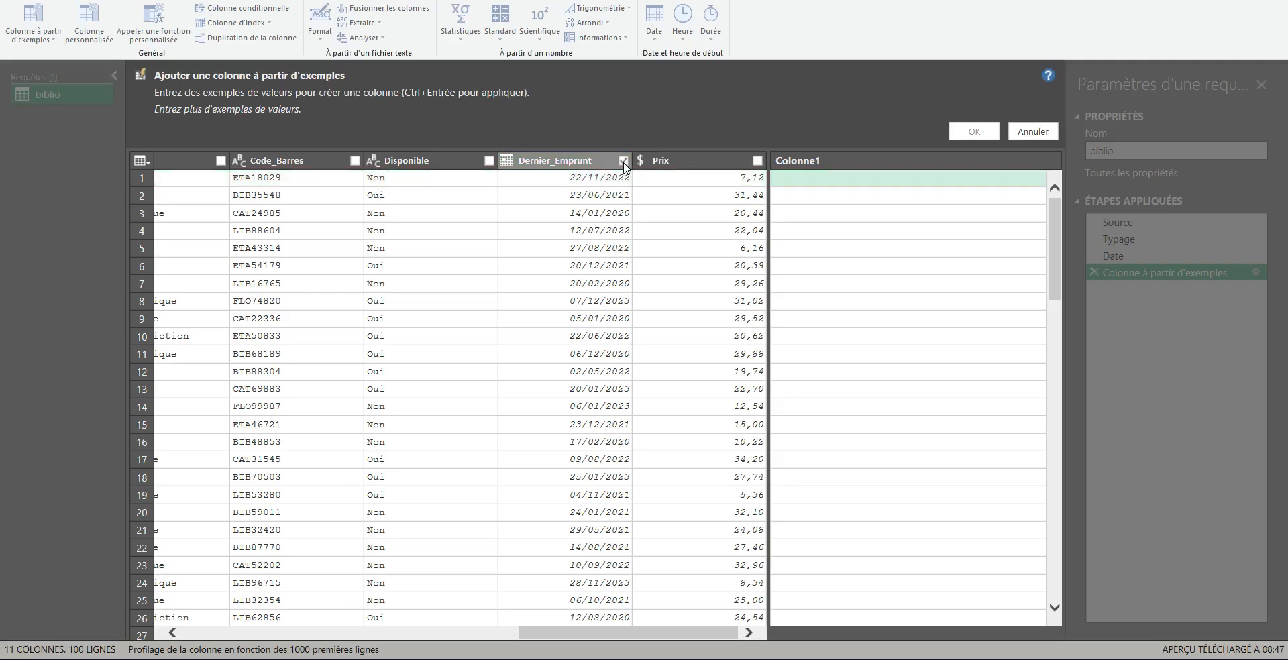
Step: Switch the source column from Dernier_Emprunt to Prix and enter 3,56 as the first row's example
click(758, 161)
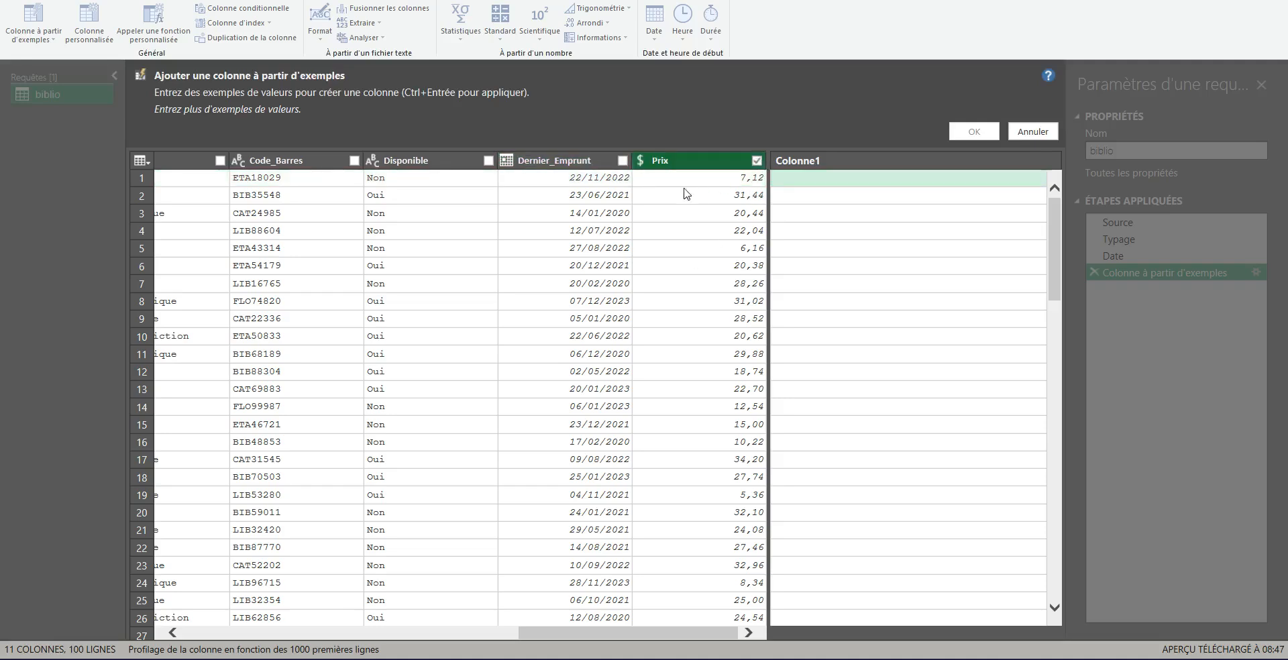
click(798, 180)
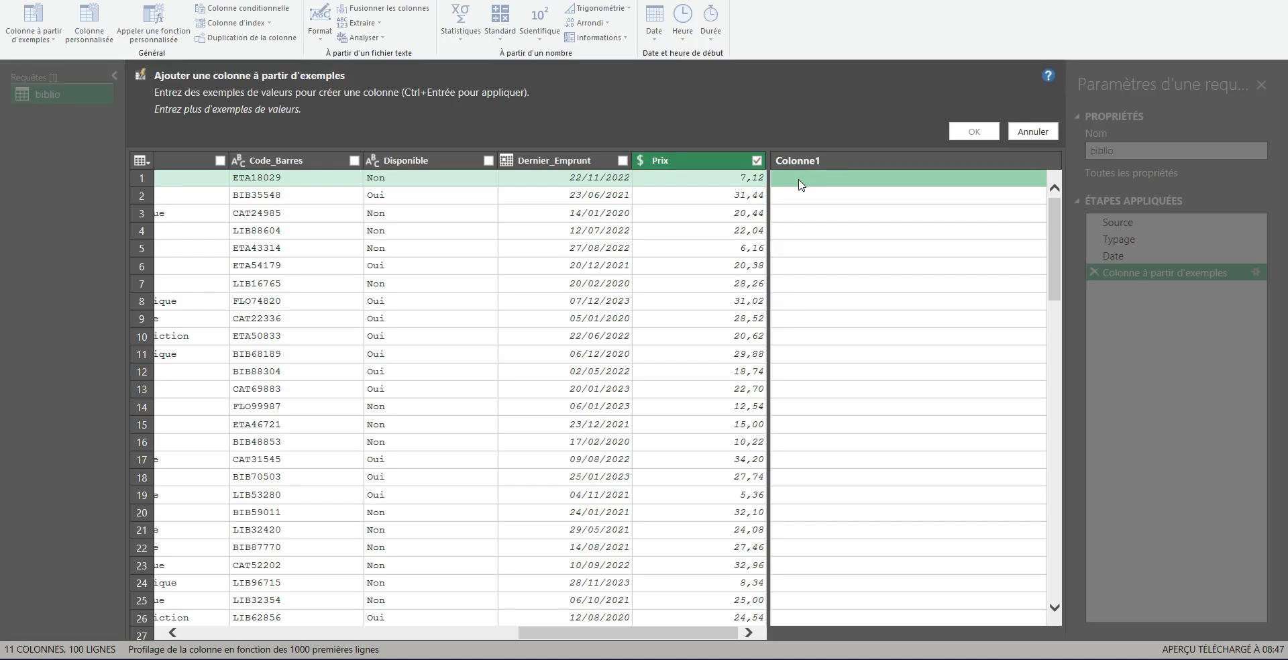
click(798, 183)
text(3,56)
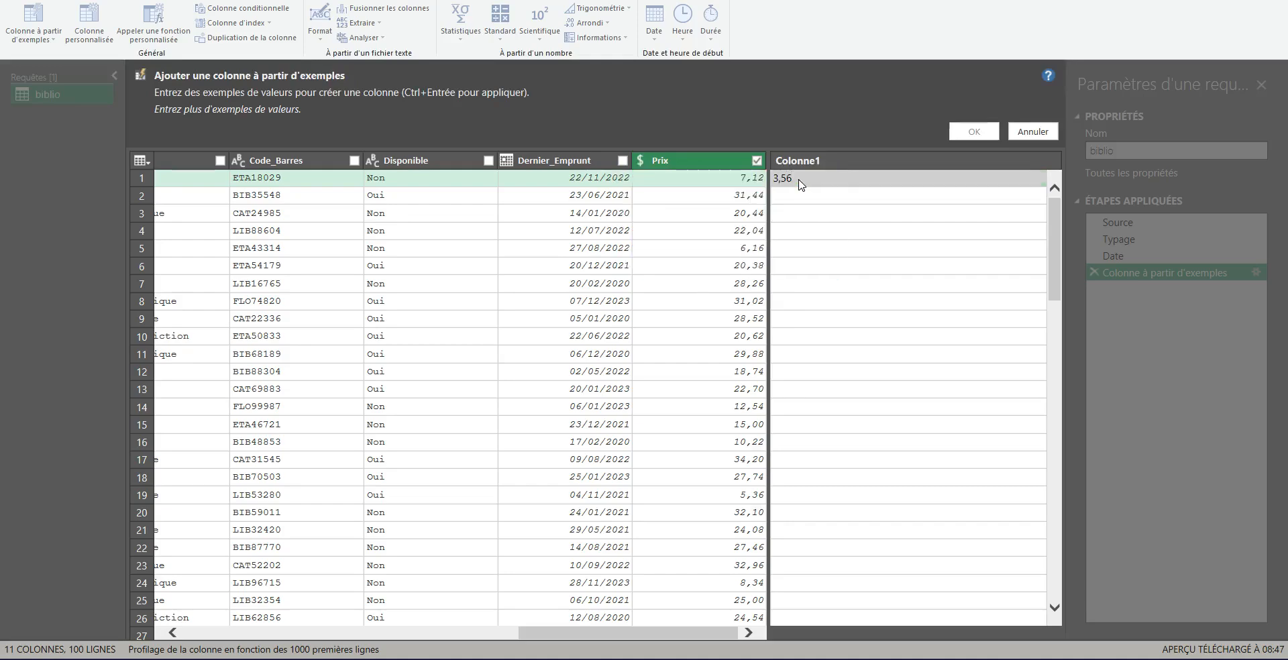
key(Return)
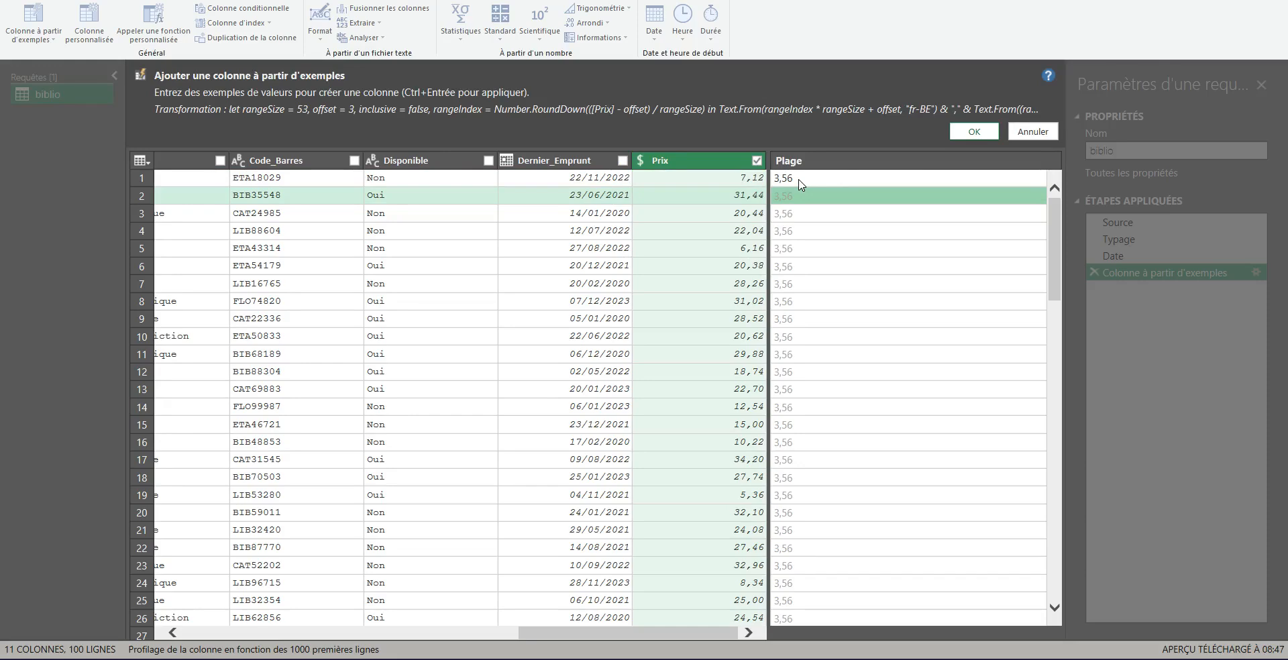
Step: Enter 15,72 as the second row's example and review the resulting division formula
text(15,72)
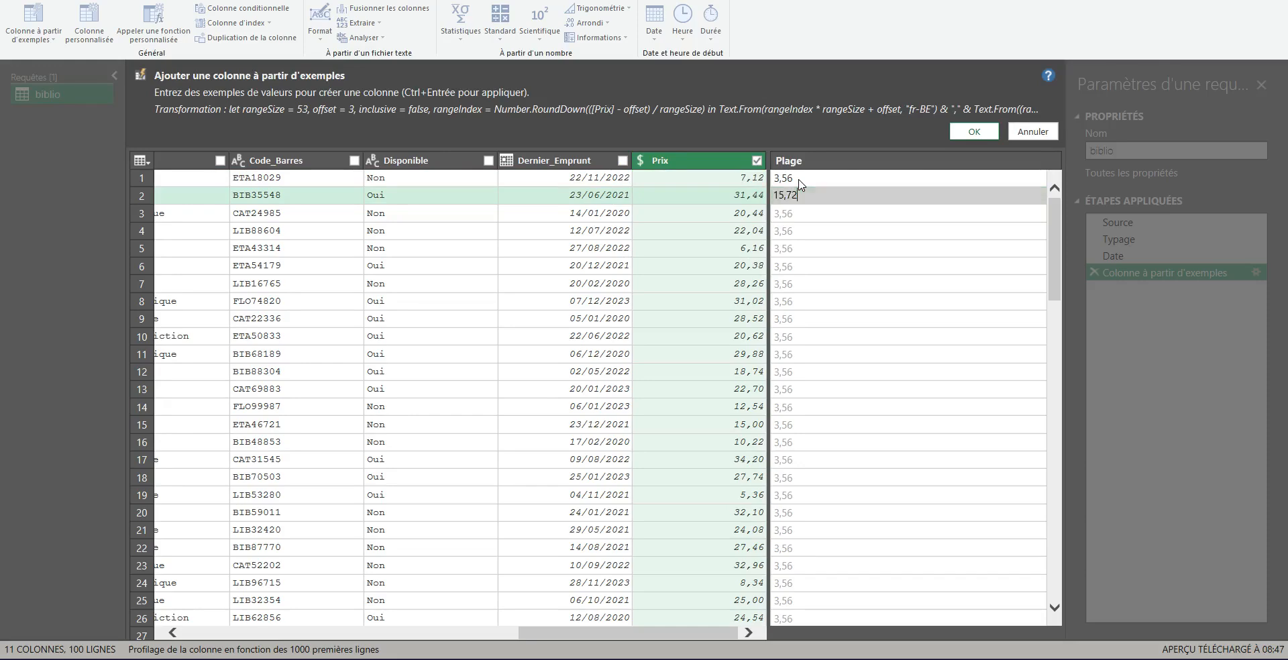
key(Return)
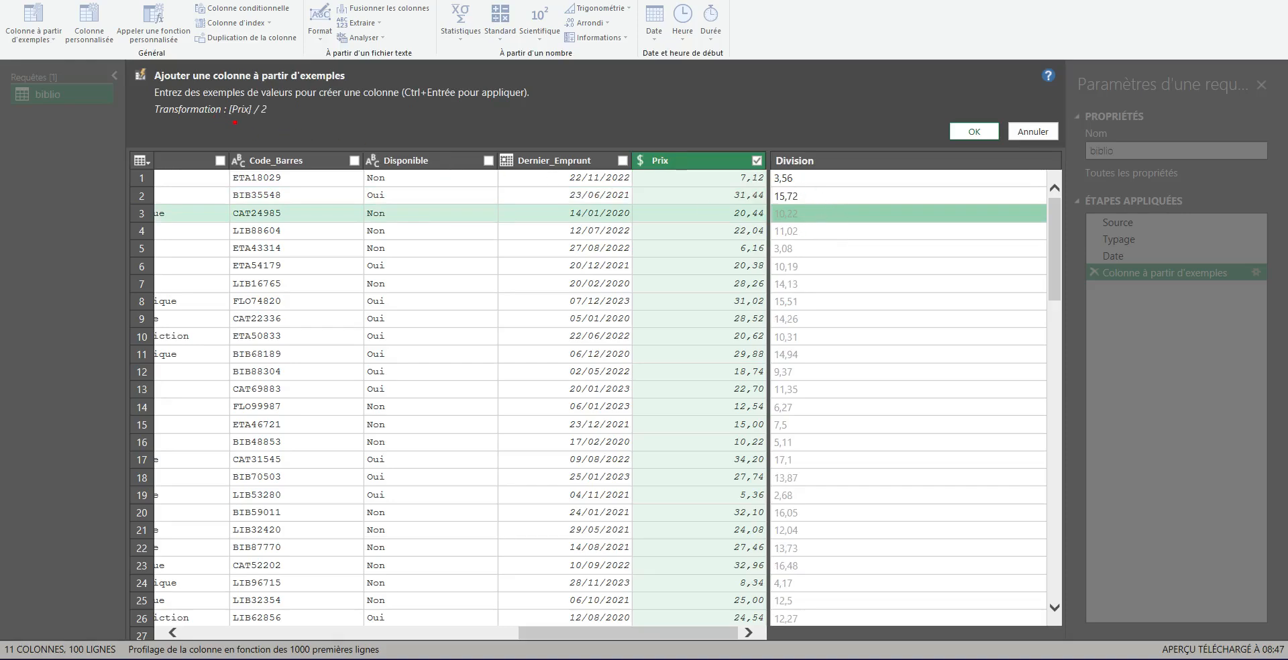
drag(232, 121, 296, 122)
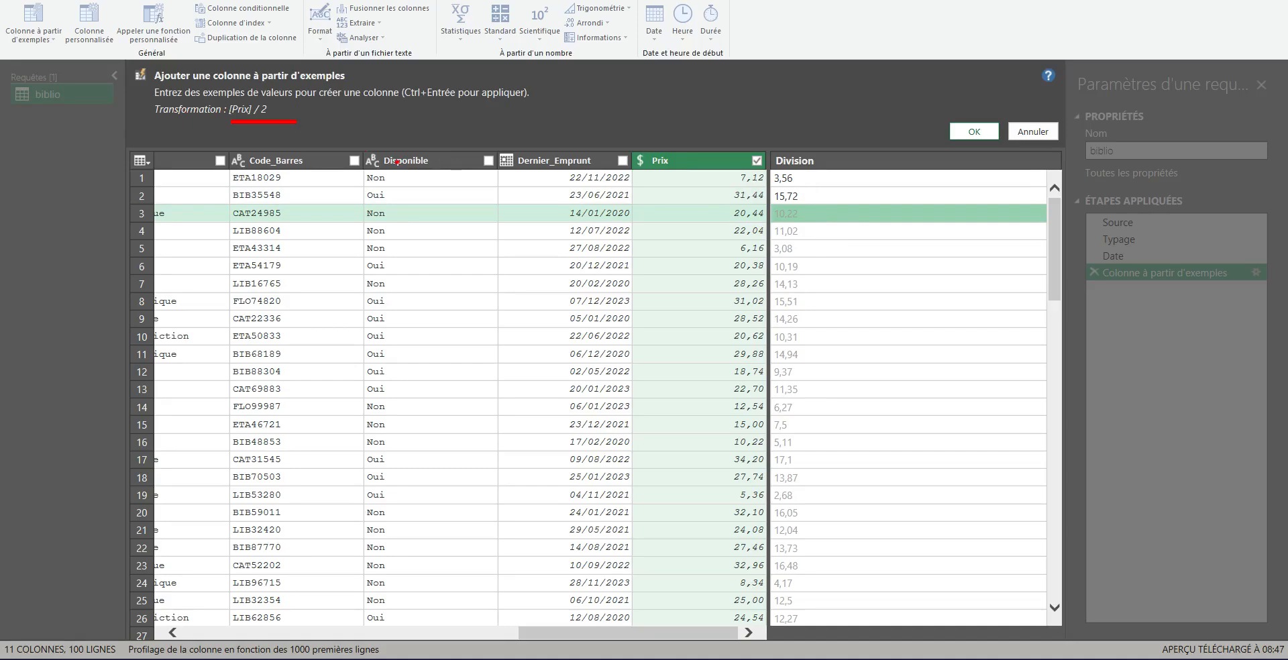